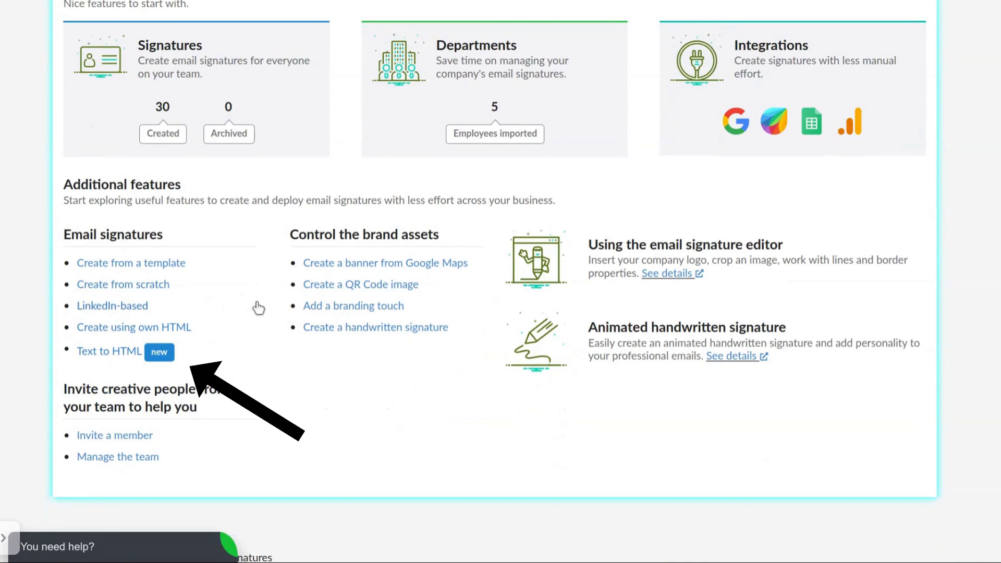
Open the Text to HTML converter and fill its box with the pre-created sample signature.
click(115, 357)
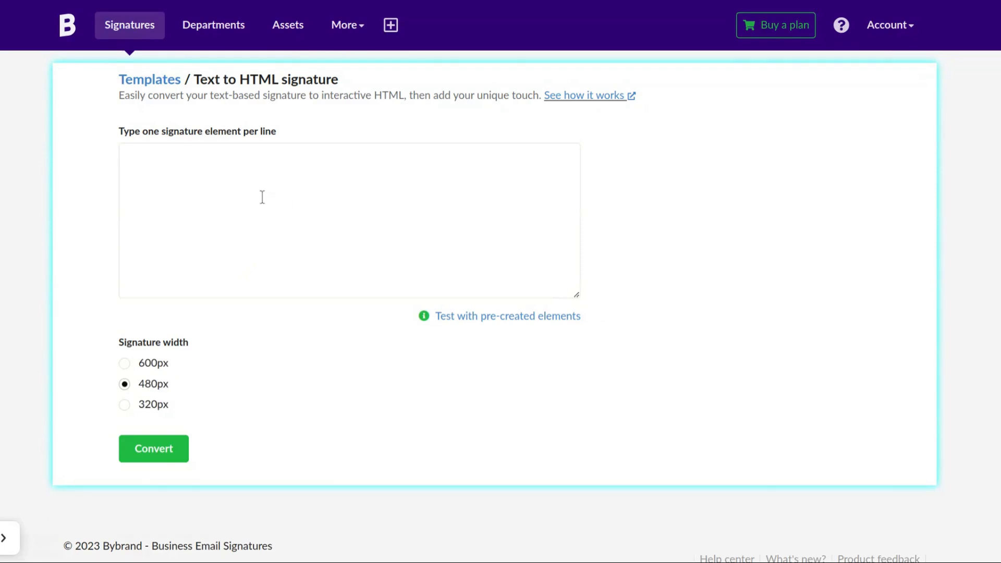
click(246, 188)
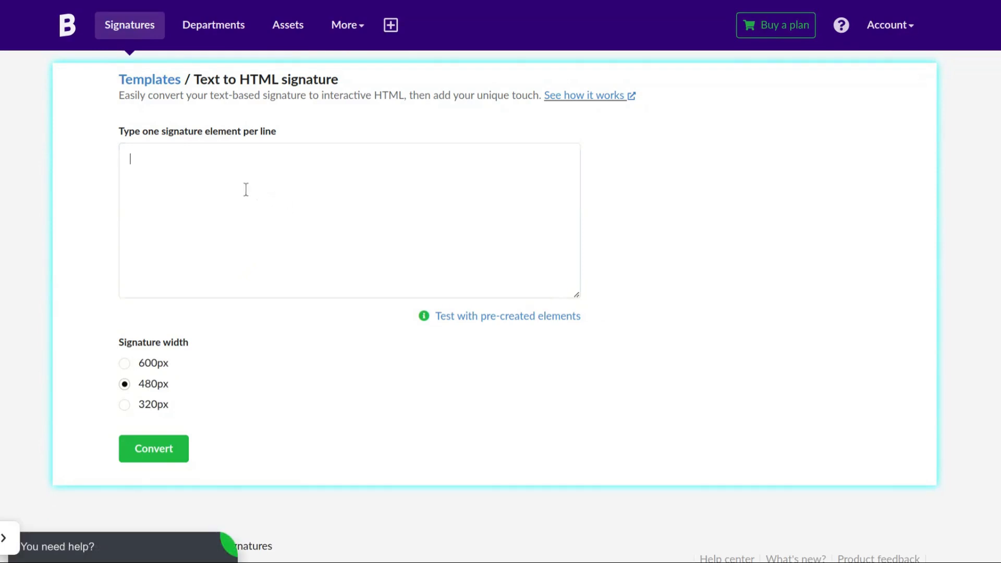
click(155, 368)
click(154, 367)
click(485, 316)
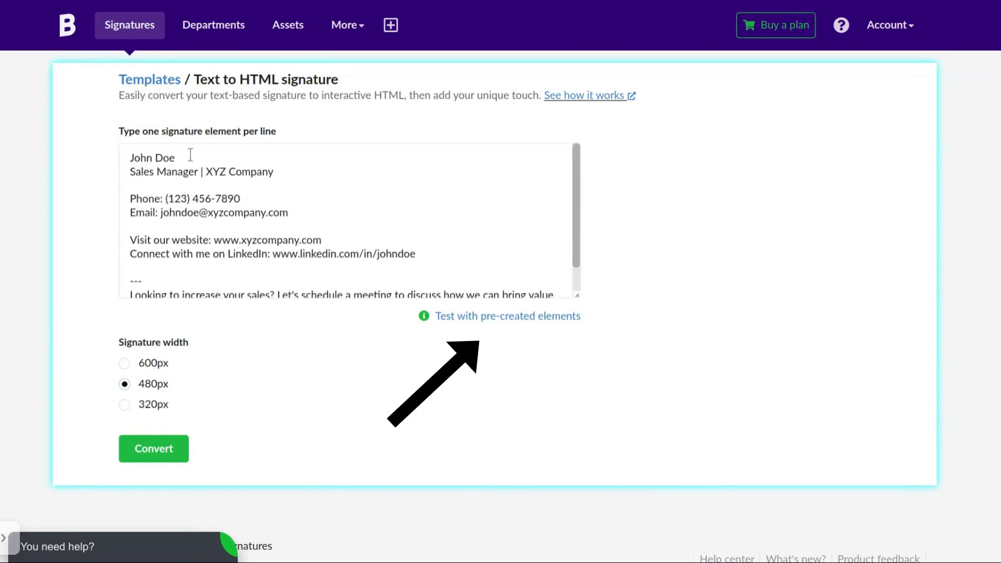
click(237, 233)
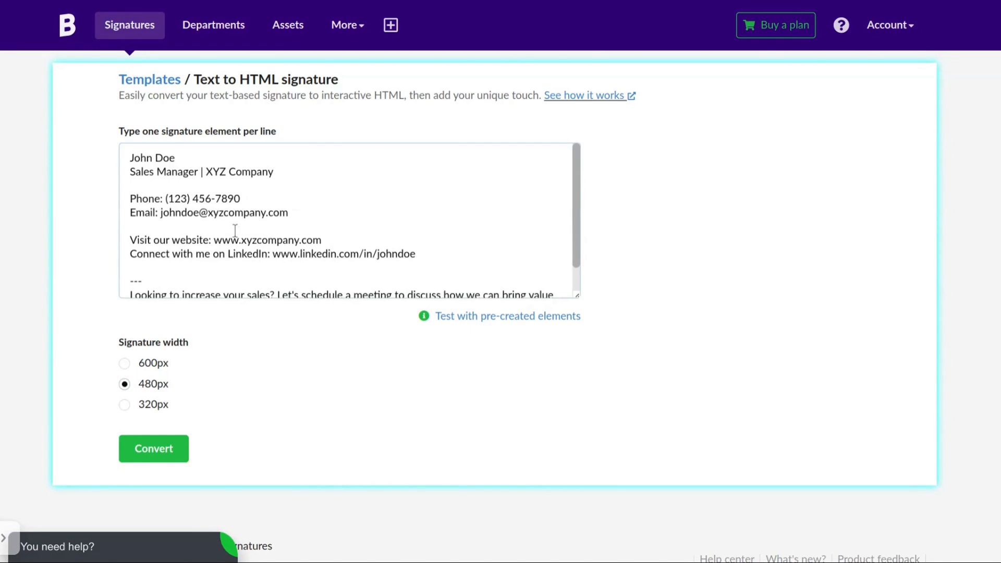
Replace the sample text with the person's name and the title 'CEO, XYZ Company'.
key(ctrl+a)
key(BackSpace)
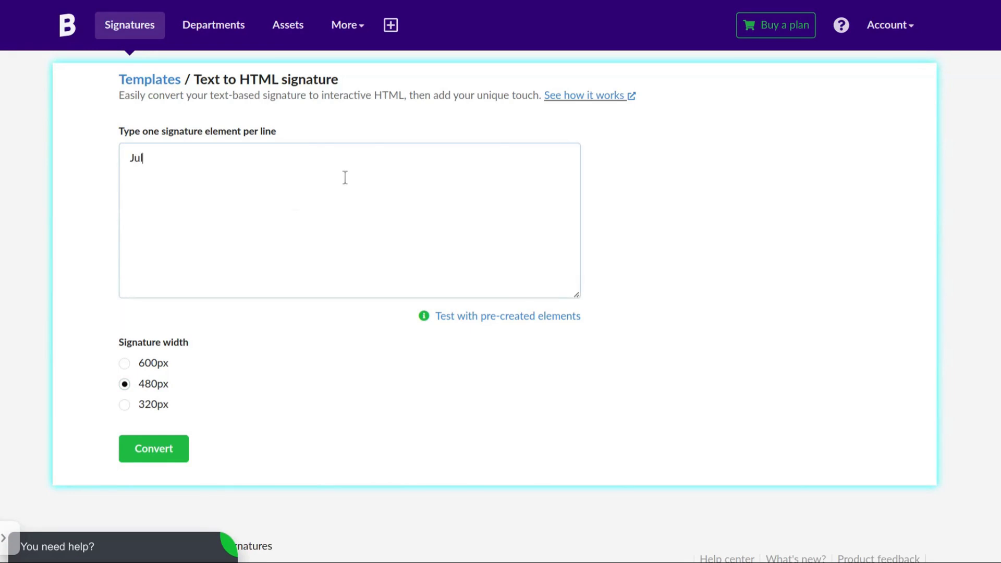
text(Julian Doe)
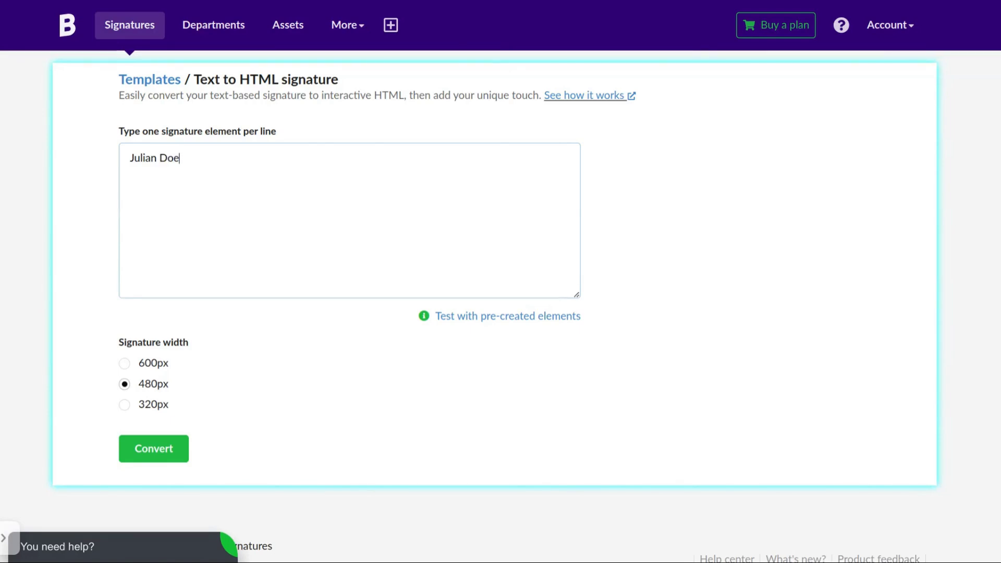
key(Return)
text(CEO, XYZ COmpany)
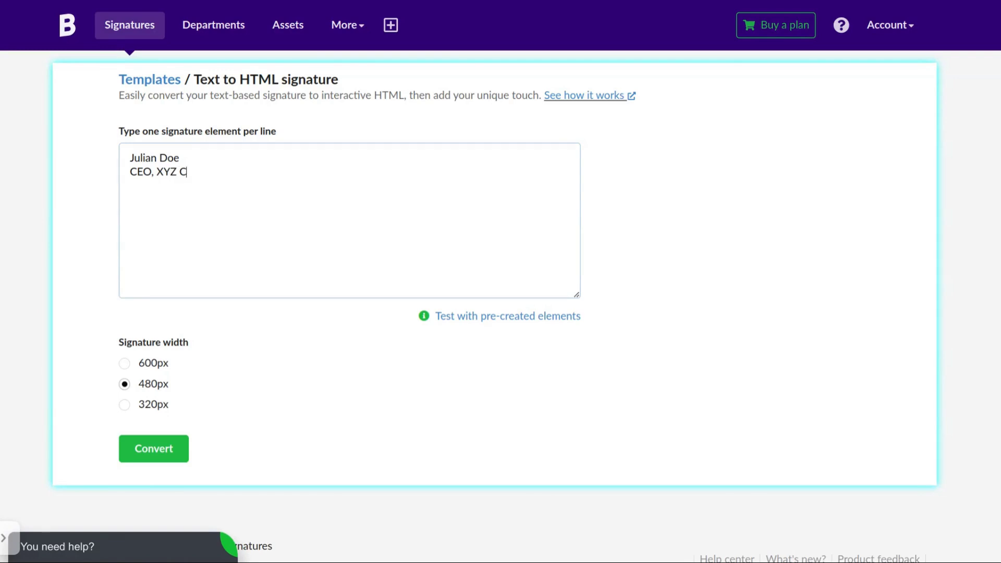
key(Delete)
text(o)
After a blank line, add the contact line with e-mail, direct line, website and LinkedIn.
key(End)
key(Return)
key(Return)
text(Email: julian)
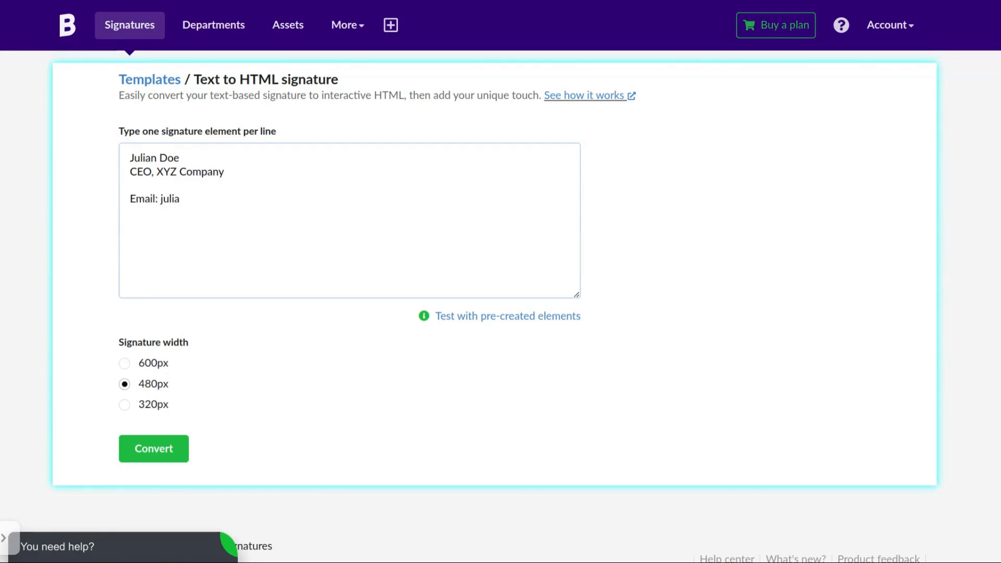
text(@company.com |)
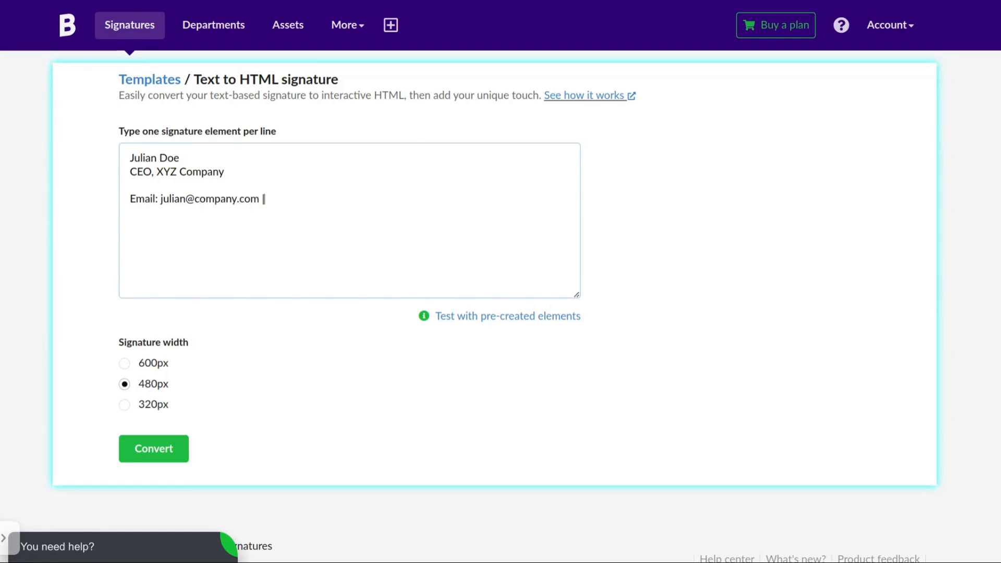
text( Direct line: (123) 234)
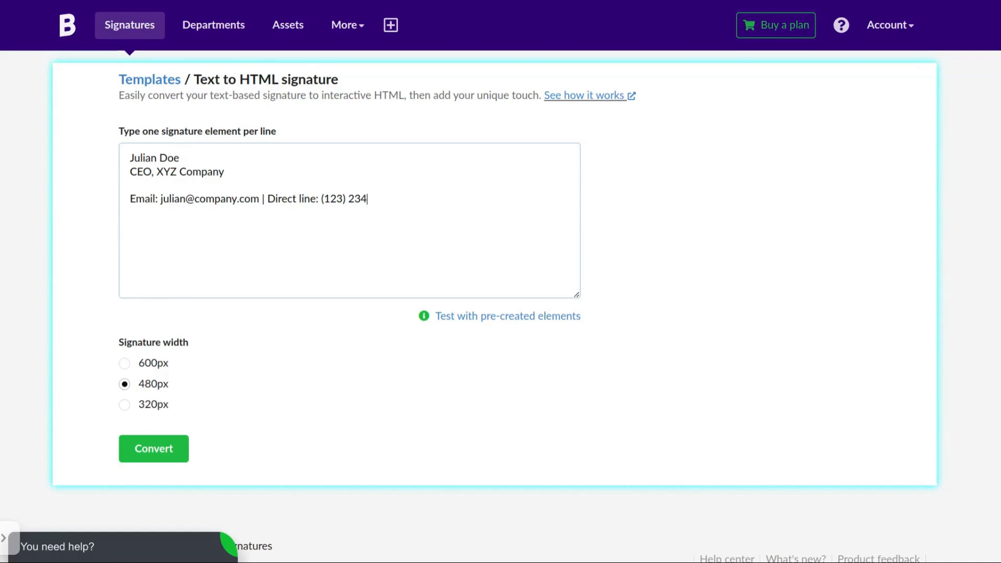
text(-23456 Website: www.comp)
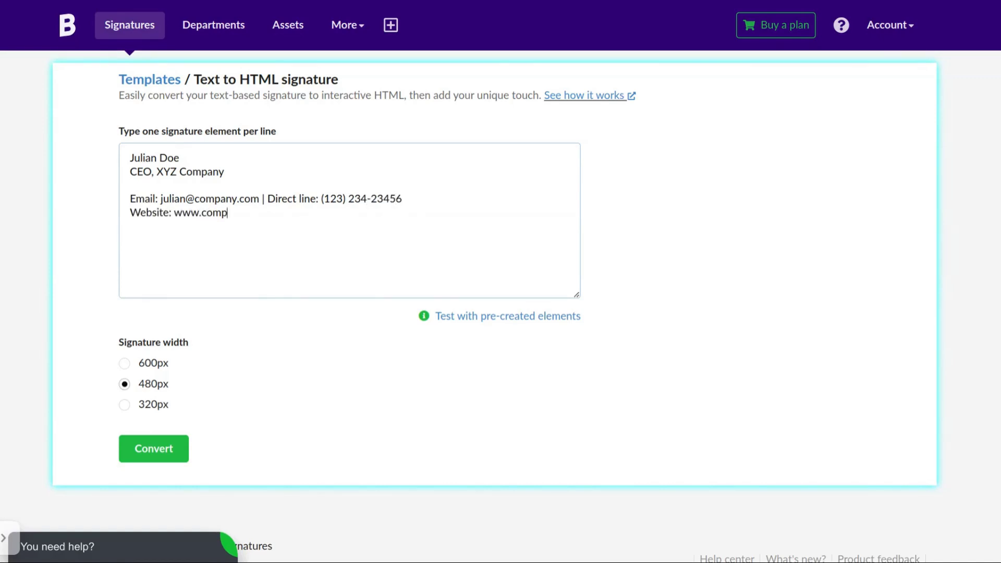
text(any.com | LinkedIn: linkedin.com)
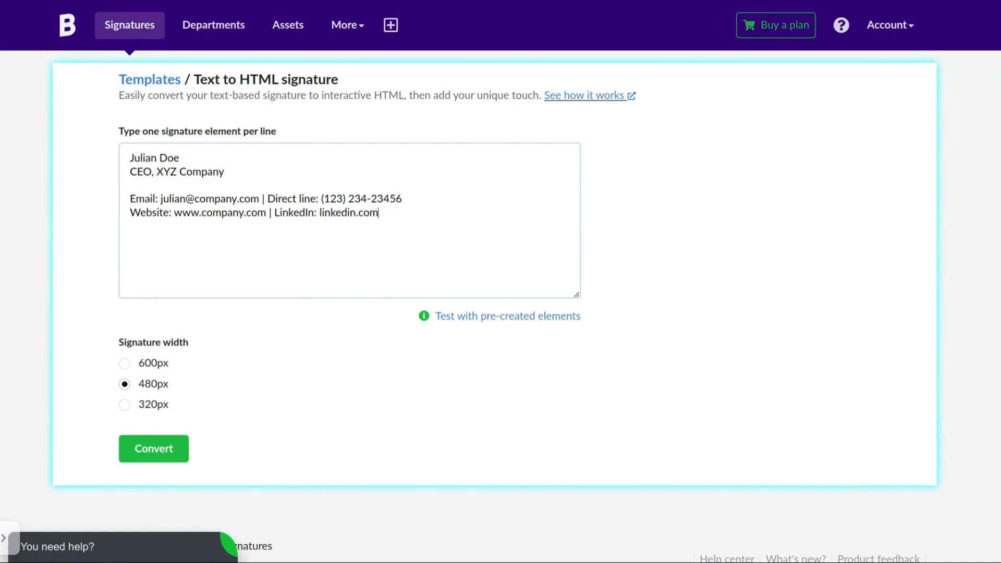
text(/in/julian-doe)
Add the address line, 'Schedule a meeting with me here.' and a '---' separator.
key(Return)
text(A)
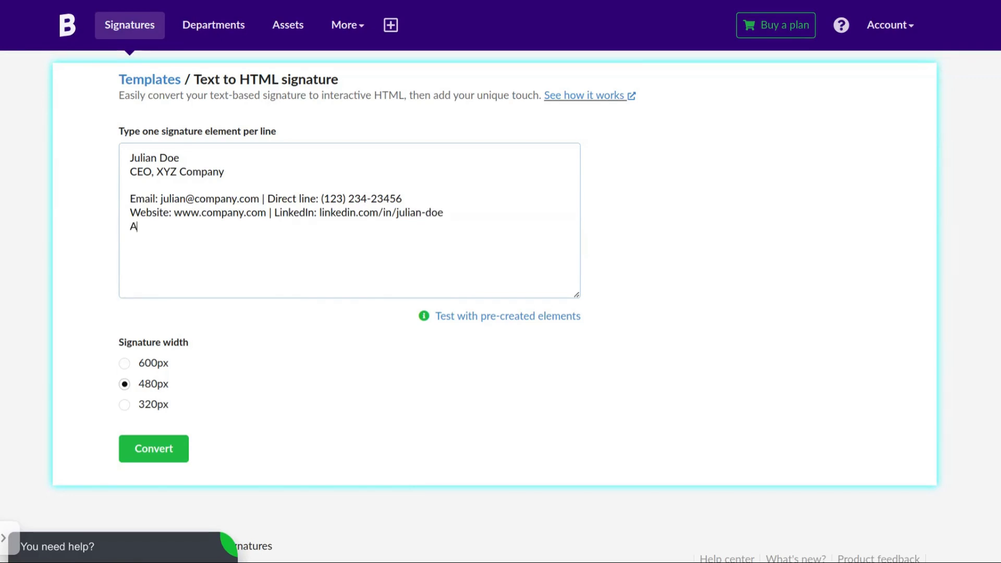
text(ddress: 123 Office Strict,)
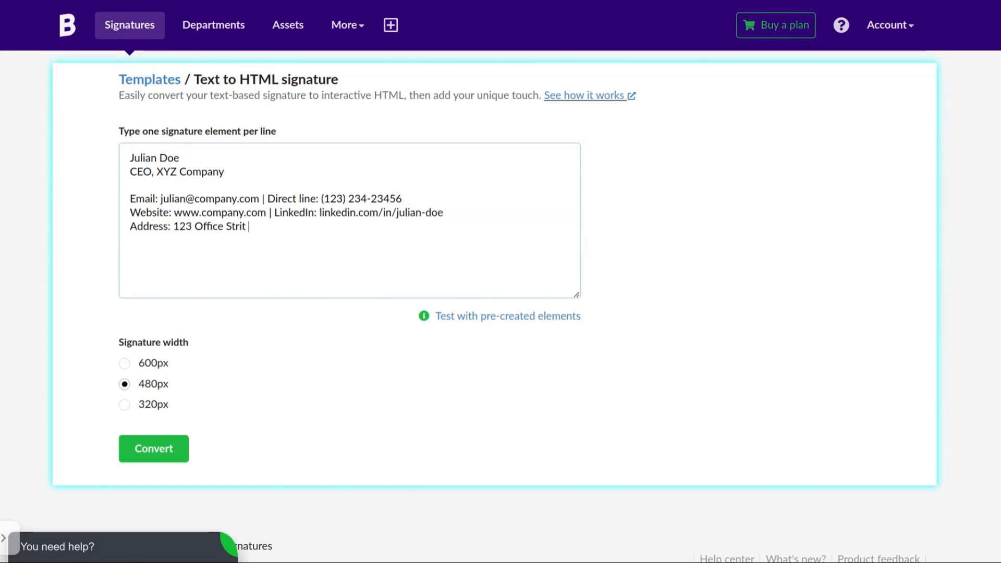
text( NY - Zip 123432)
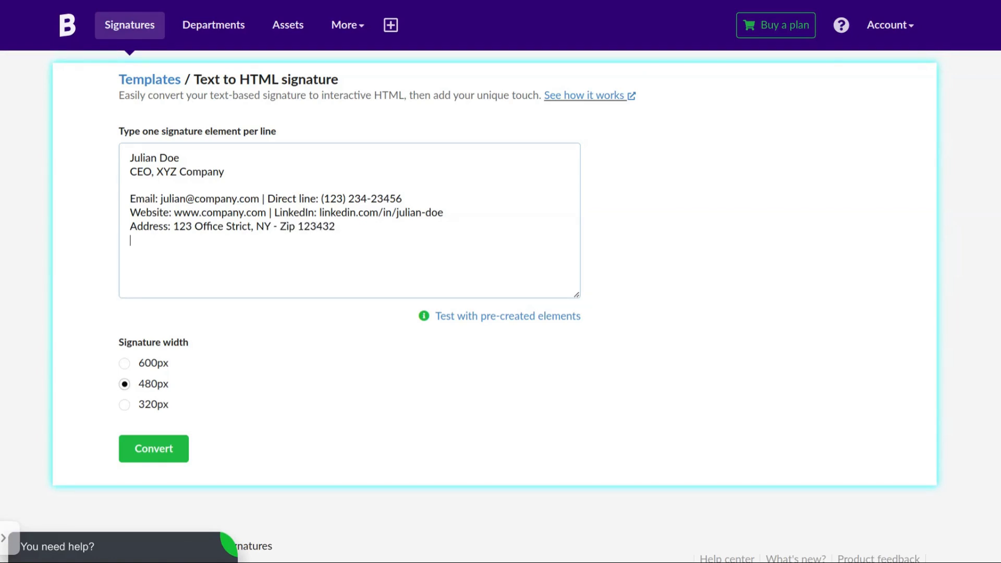
key(Return)
text(Schedule a meeting with me here.)
key(Return)
key(Return)
text(---)
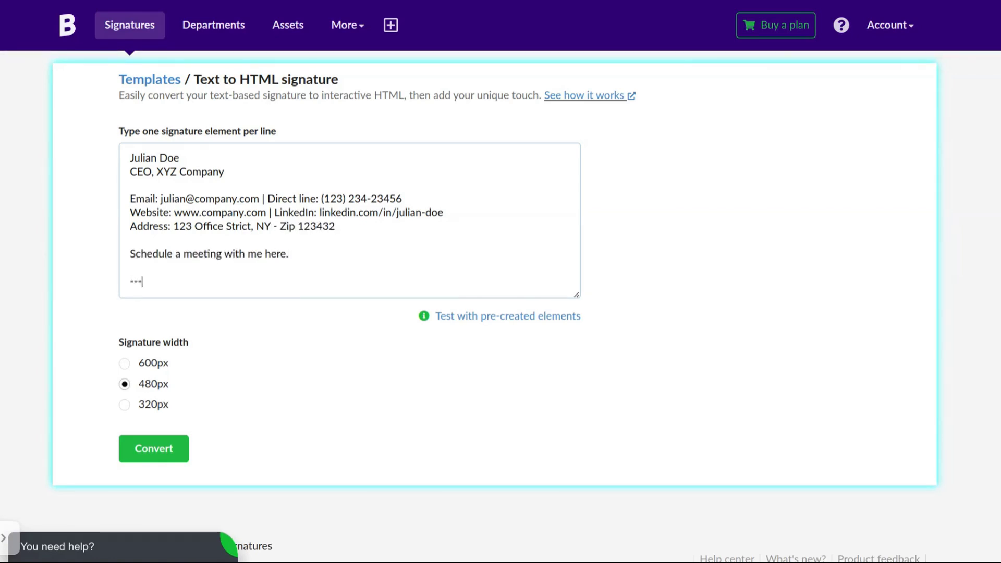
Paste the confidentiality disclaimer on its own line below the '---' separator.
key(Return)
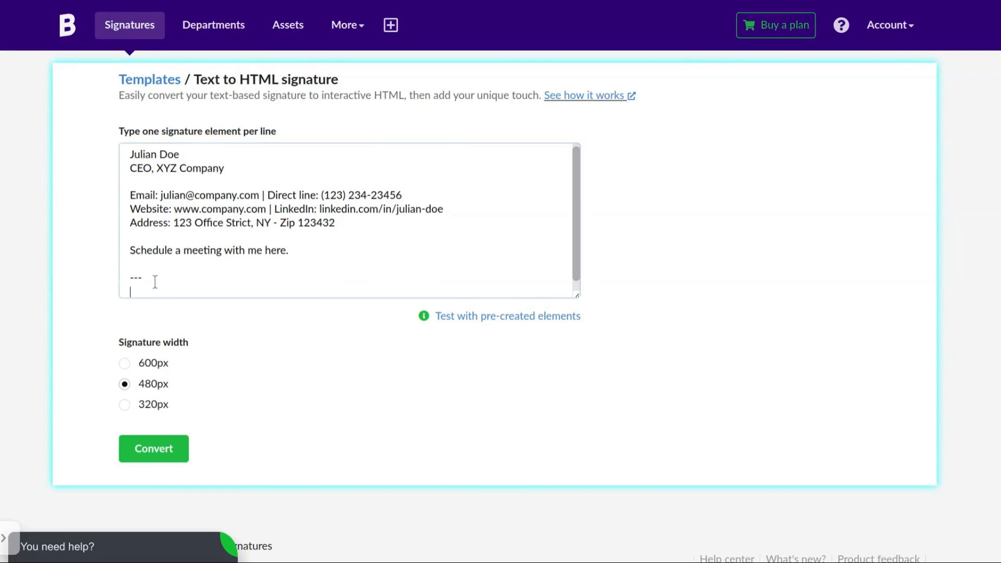
text(This email may contain confidential information. If you are not the intended recipient, please notify the sender immediately.)
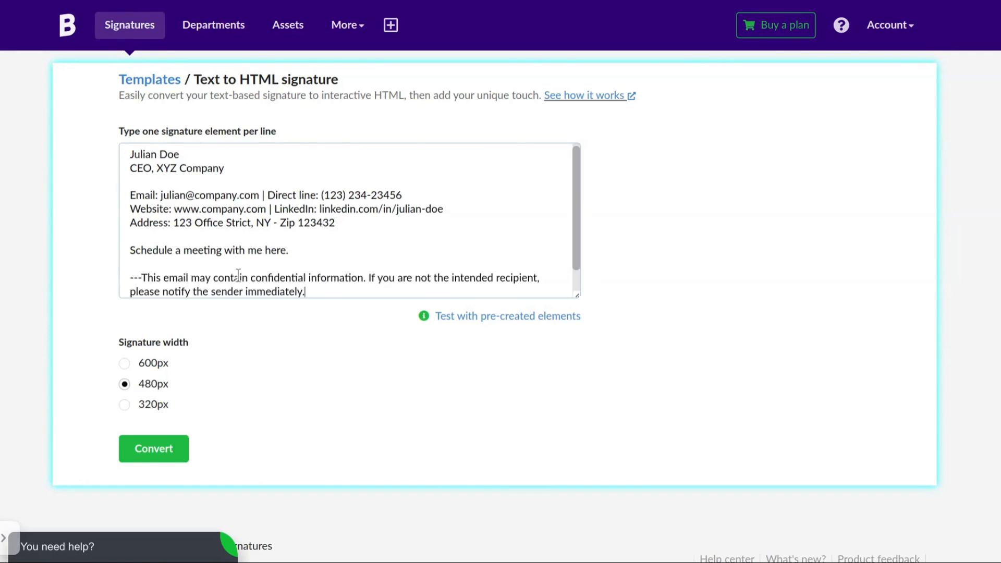
click(142, 277)
key(Return)
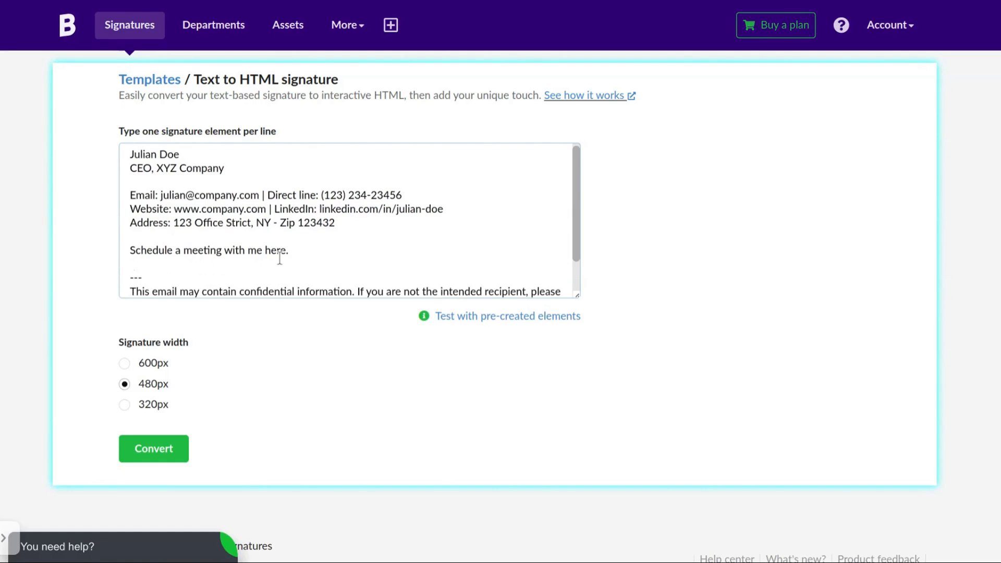
scroll(284, 253, down, 2)
scroll(291, 234, up, 2)
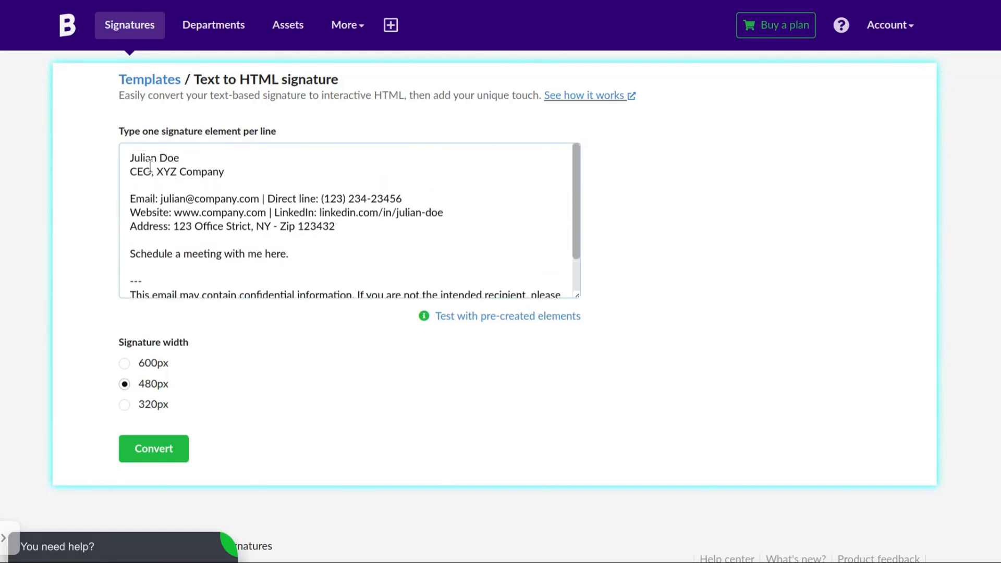
drag(150, 165, 230, 214)
click(236, 239)
scroll(308, 245, down, 2)
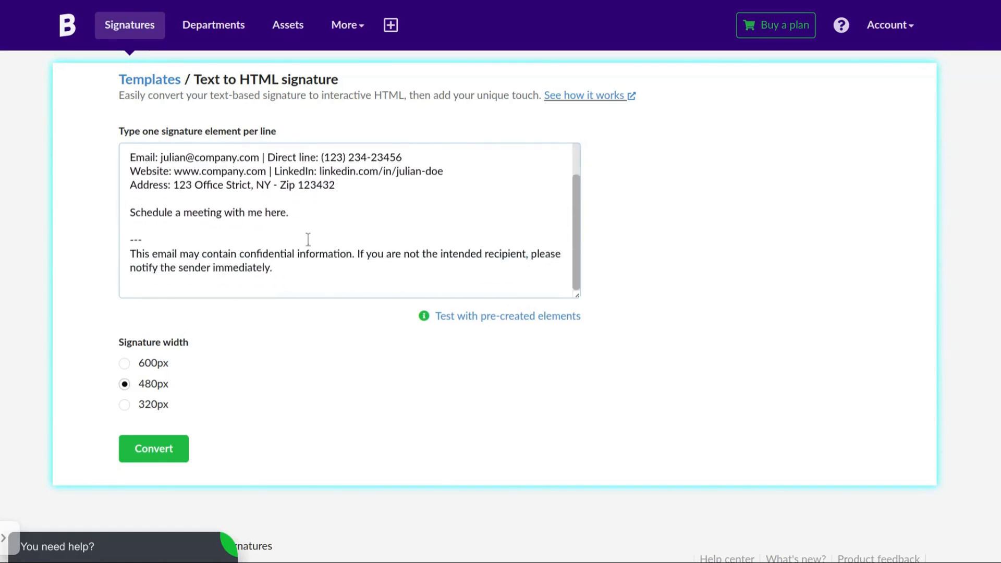
Convert the text into an HTML signature at 480px width.
click(157, 386)
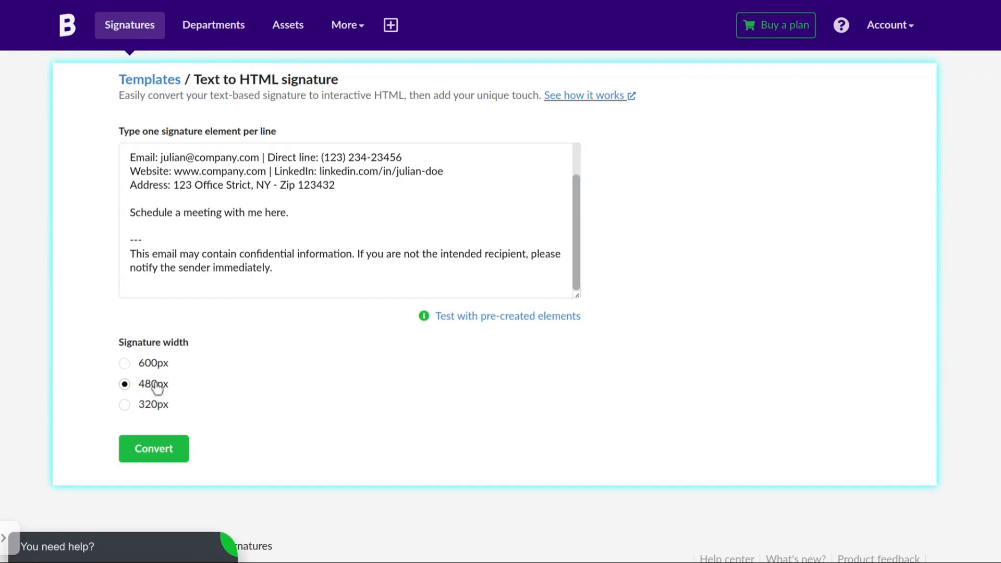
click(154, 454)
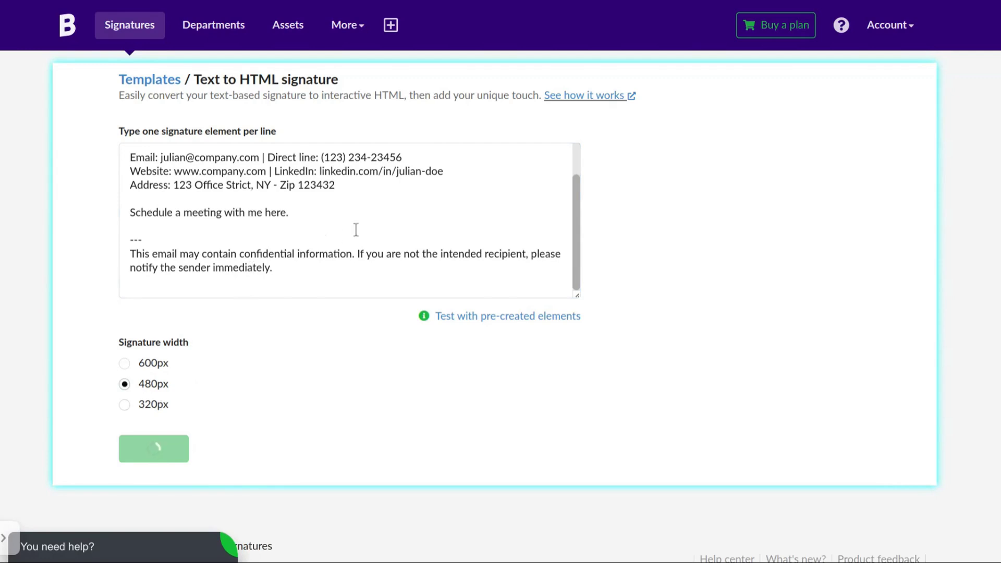
scroll(475, 206, down, 1)
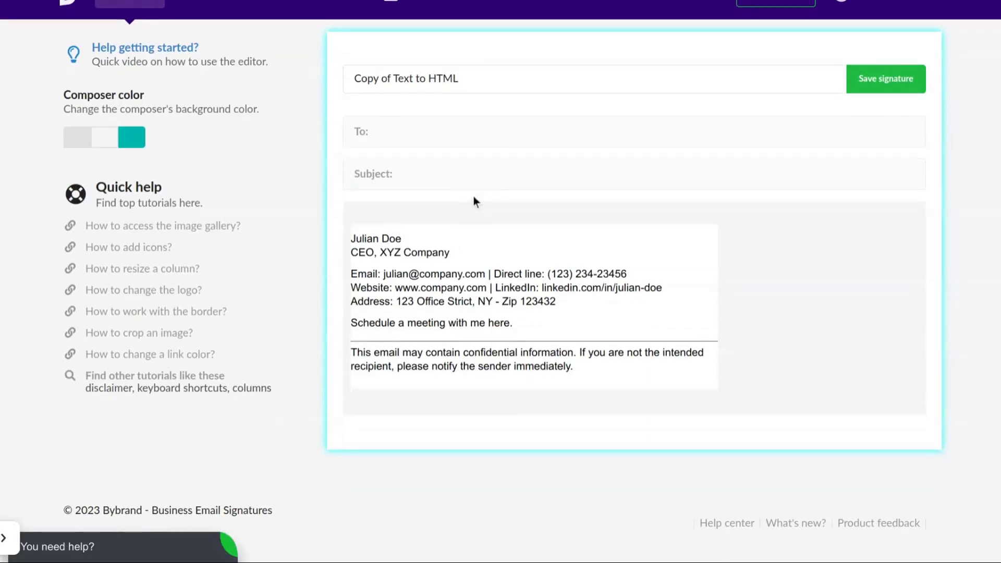
Make the name line bold and open its font size choices.
click(438, 237)
click(439, 238)
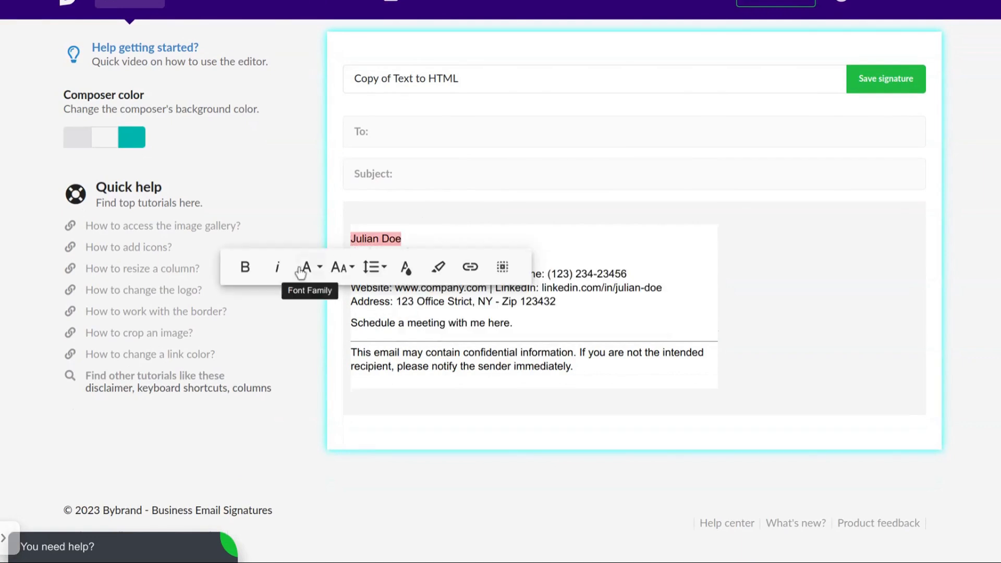
click(245, 267)
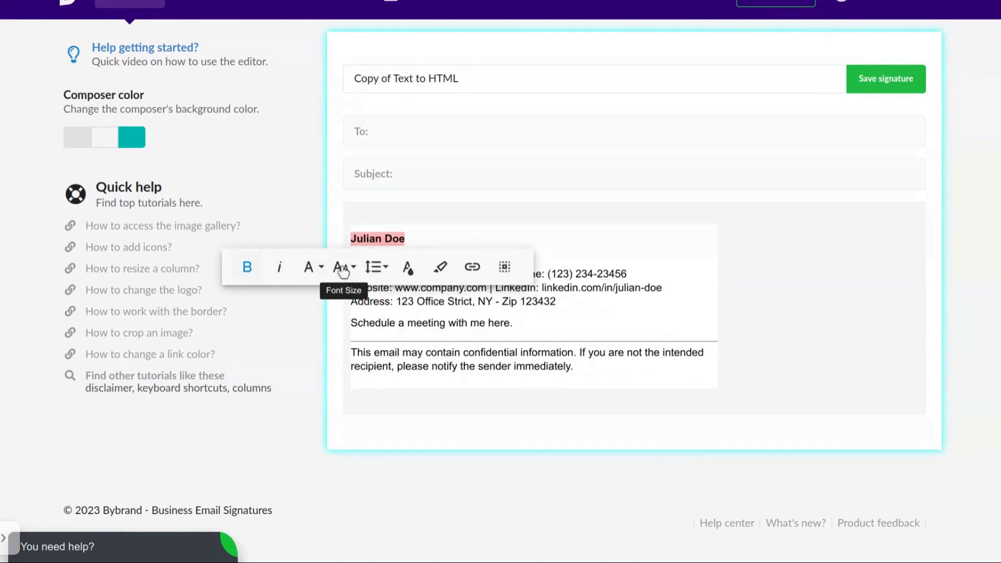
click(407, 267)
click(395, 265)
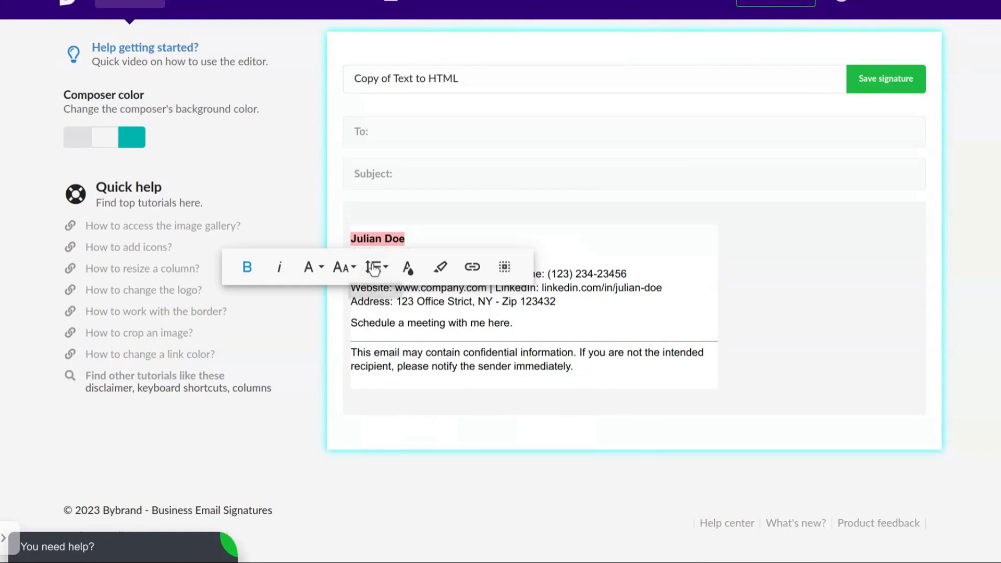
click(312, 267)
click(324, 293)
click(342, 270)
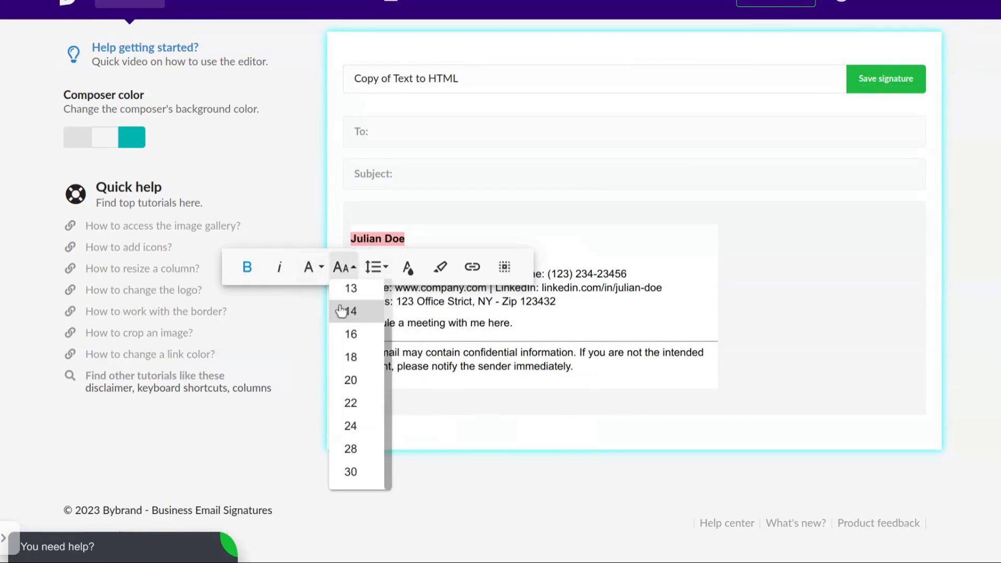
click(350, 330)
Set the name to size 16 and give the contact rows 2px top/bottom padding.
click(636, 202)
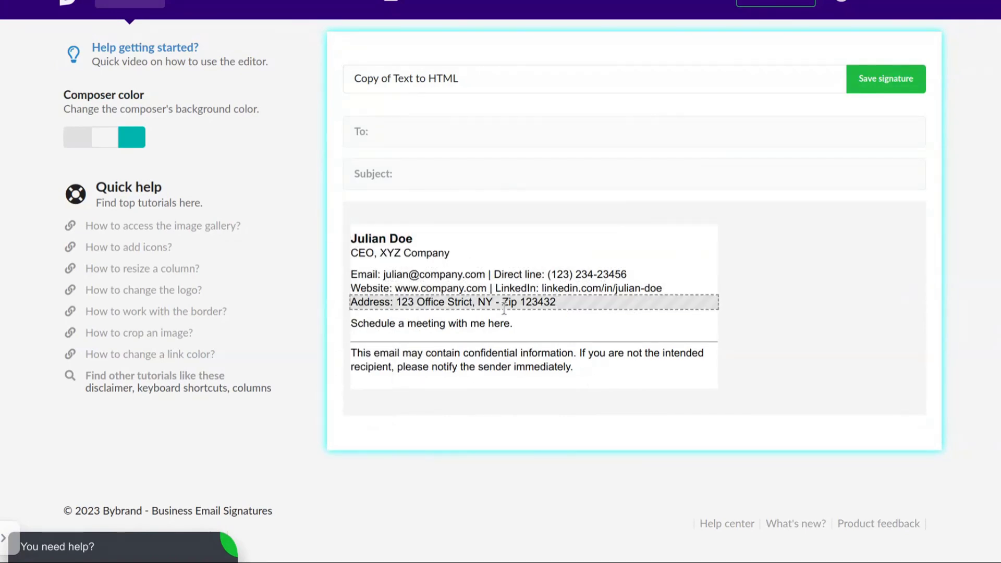
click(545, 277)
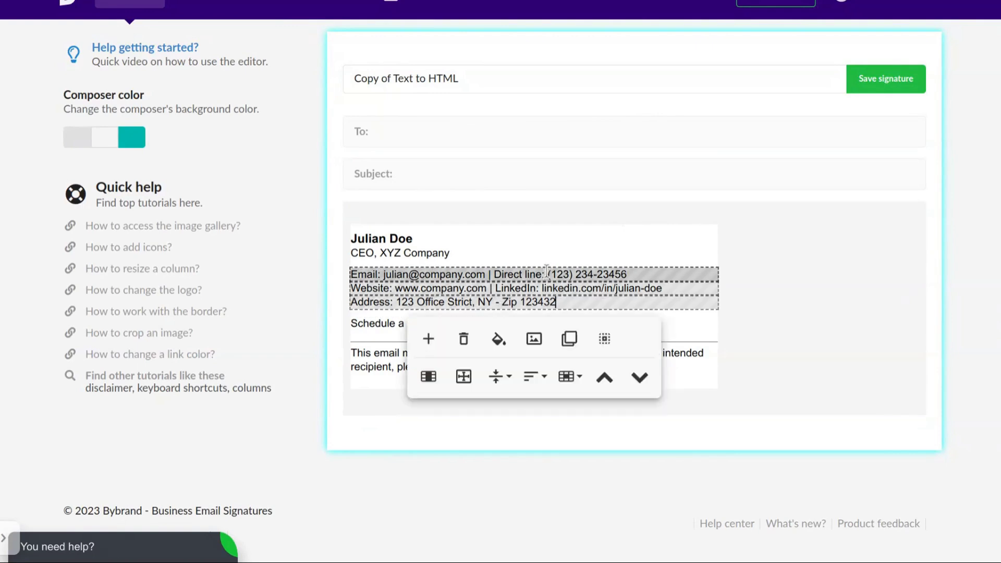
click(471, 381)
click(561, 359)
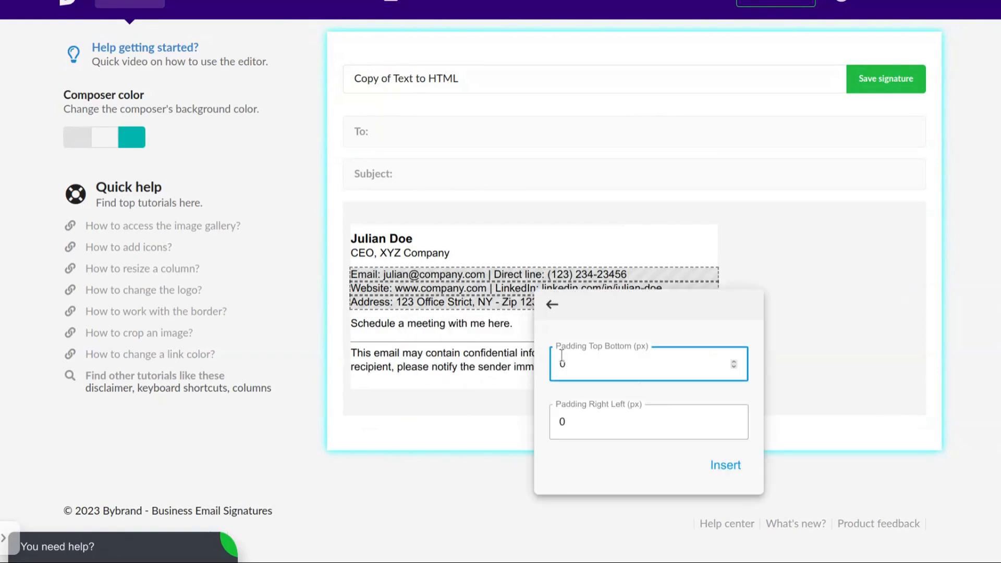
click(719, 472)
Bold the 'Direct line:' and 'Email:' labels.
click(542, 275)
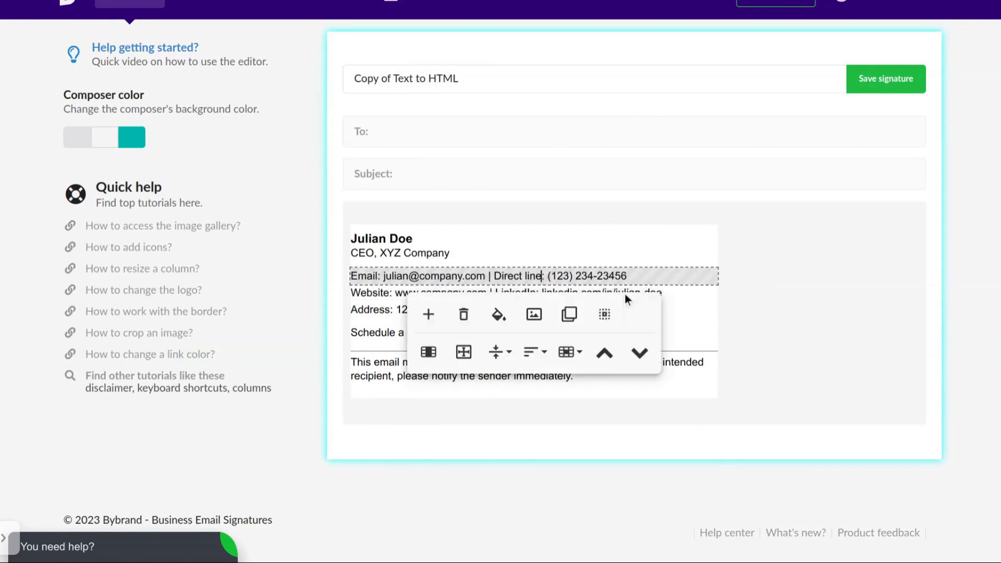
drag(493, 276, 549, 276)
key(ctrl+b)
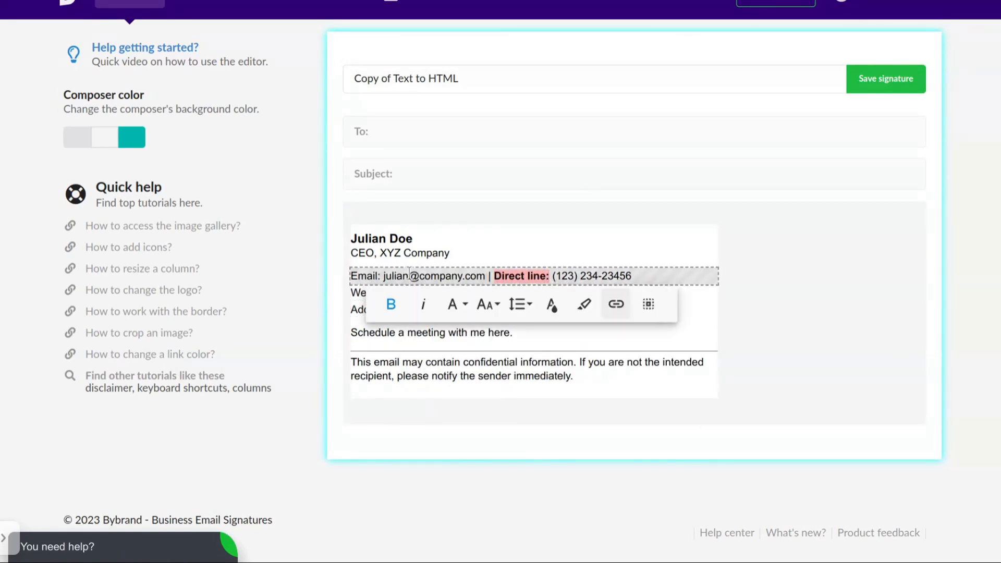
click(409, 276)
drag(350, 275, 381, 276)
key(ctrl+b)
Bold the 'LinkedIn', 'Website:' and 'Address:' labels.
click(537, 295)
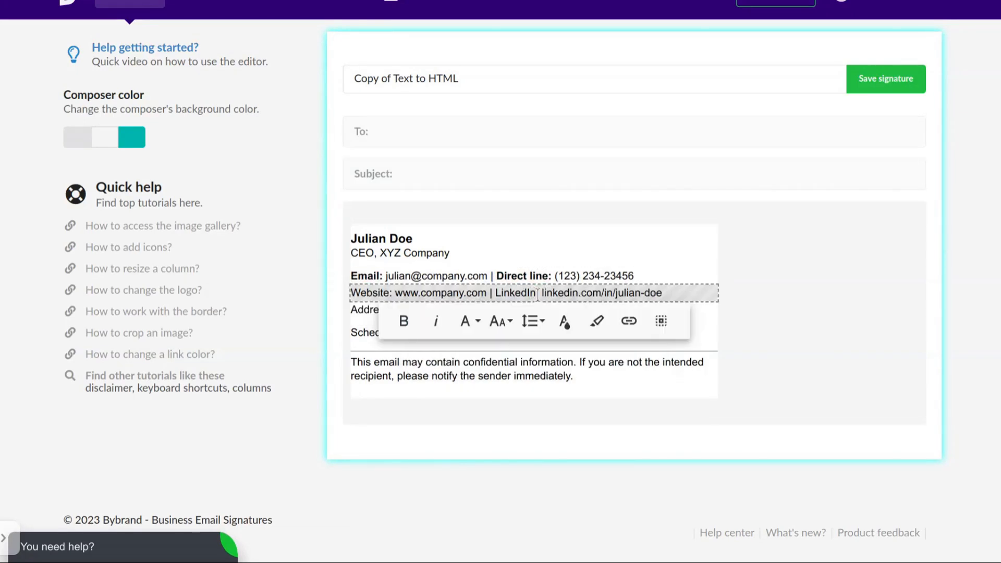
drag(537, 292, 495, 292)
key(ctrl+b)
mouse_move(350, 293)
mouse_down()
mouse_move(392, 293)
mouse_move(350, 310)
mouse_up()
key(ctrl+b)
click(393, 311)
key(ctrl+b)
click(392, 430)
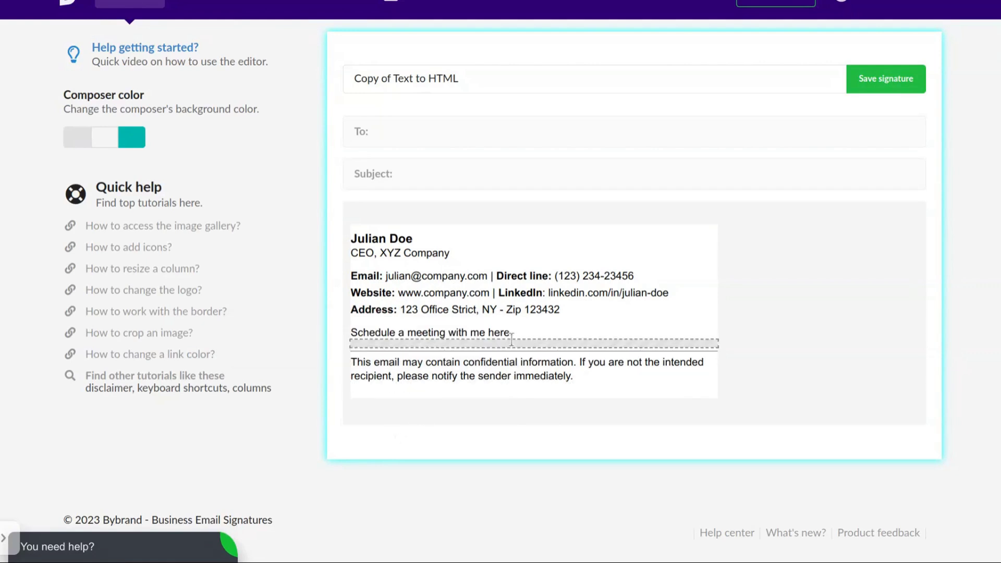
Link 'Schedule a meeting with me here.' to the Calendly booking URL and colour it black.
click(514, 334)
triple_click(540, 330)
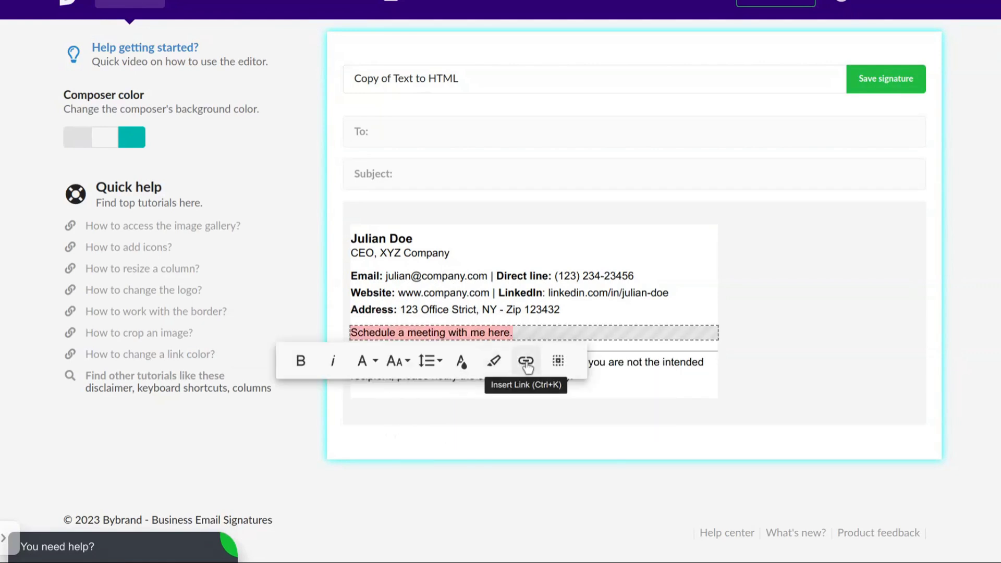
click(524, 359)
text(https://calendly.com)
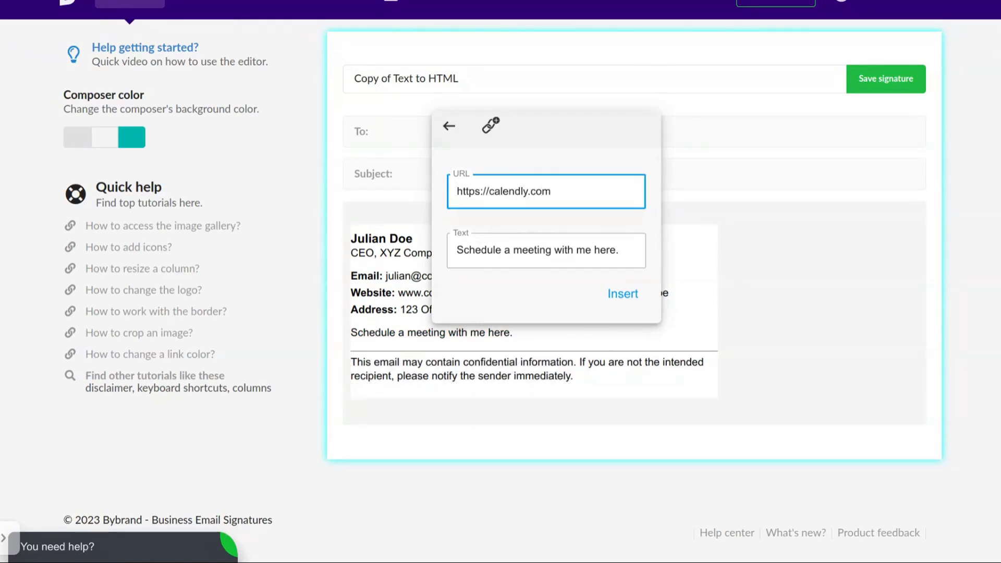
text(lian-doe)
click(613, 294)
click(558, 363)
click(605, 188)
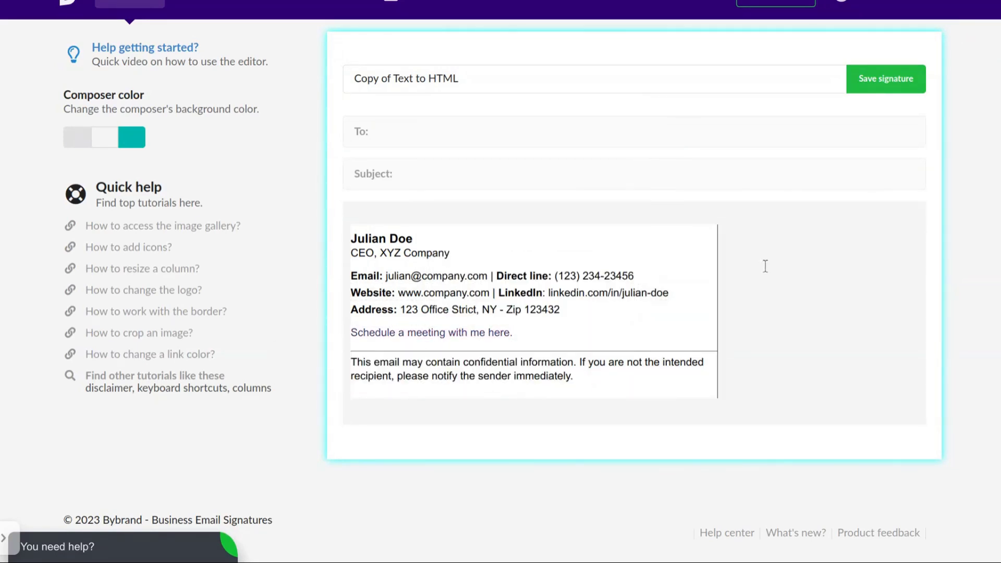
click(770, 308)
click(577, 332)
click(511, 327)
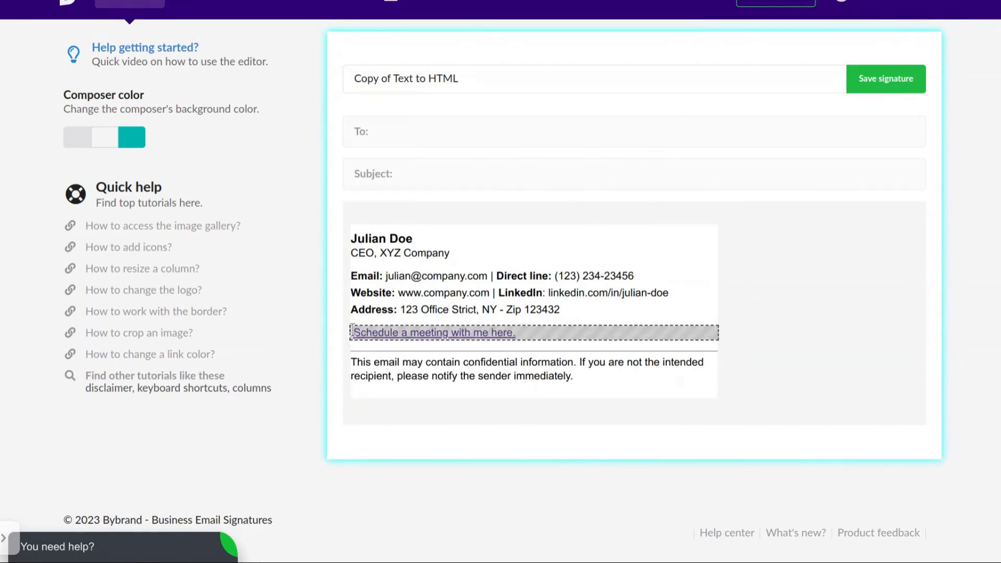
Insert the pointing-hand icon from the Icons library before the scheduling link.
click(516, 365)
click(287, 65)
scroll(448, 167, down, 10)
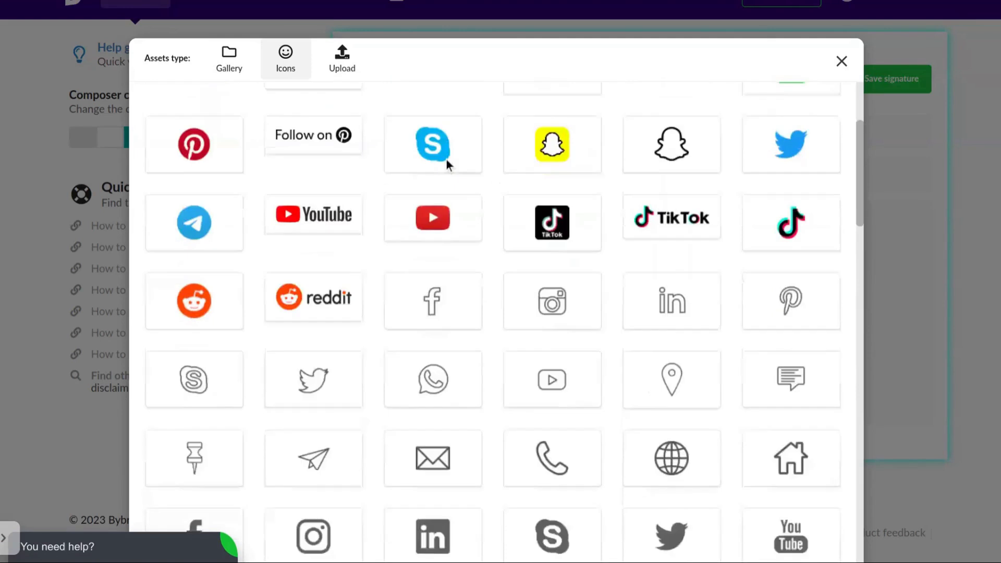
scroll(509, 233, down, 9)
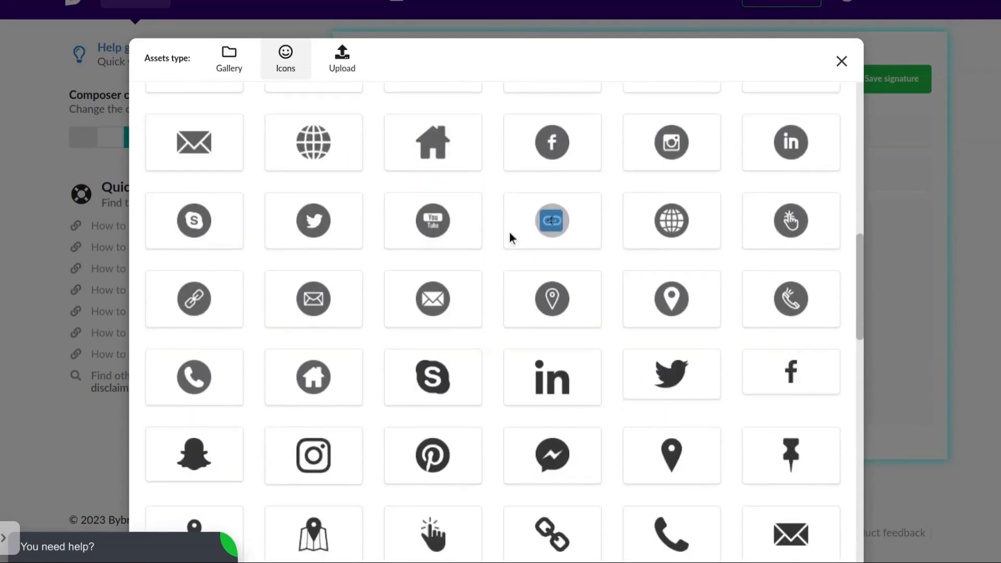
click(434, 262)
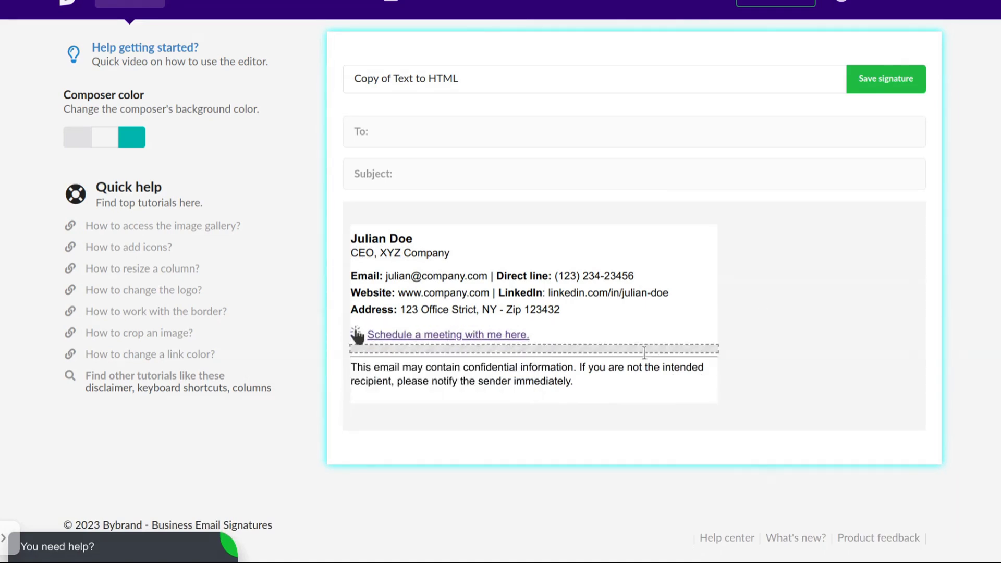
Italicize the disclaimer and add a row with the LIGHT STUDIO logo above Email.
triple_click(368, 368)
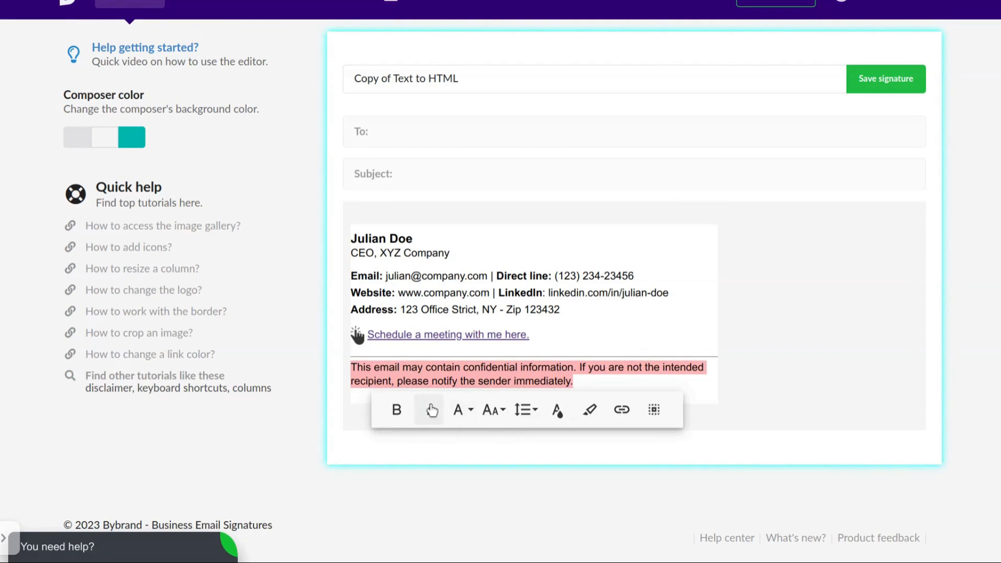
click(432, 410)
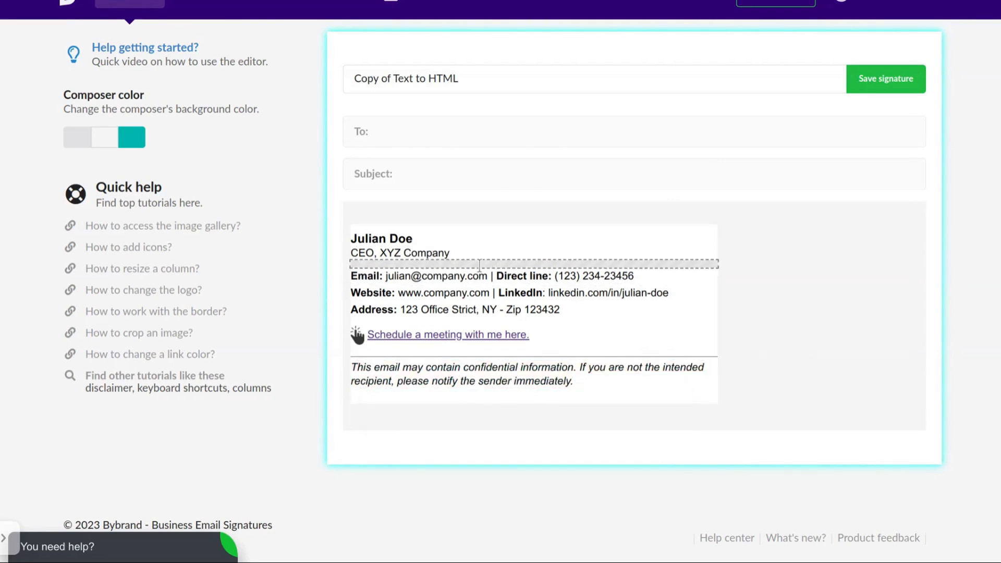
click(431, 277)
click(430, 299)
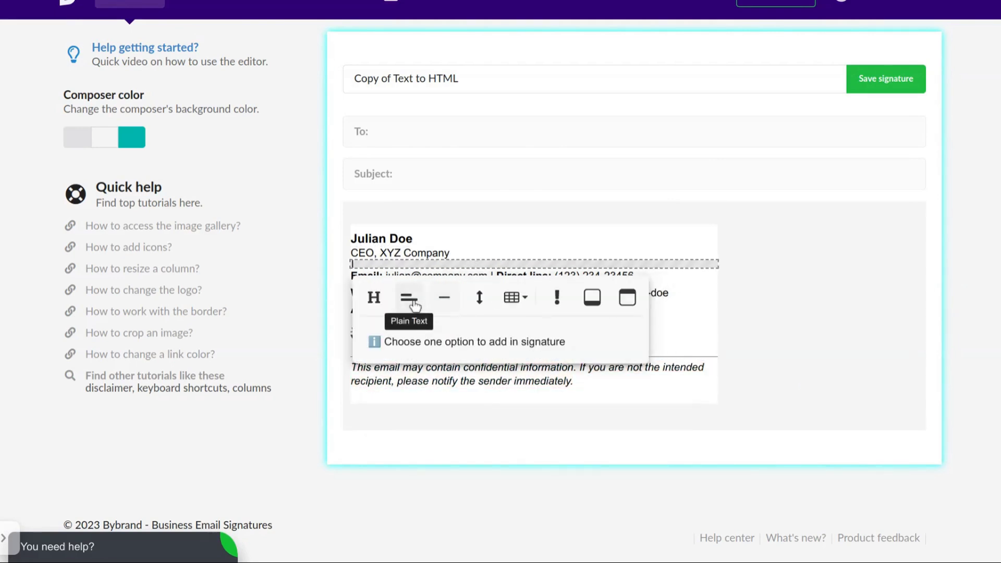
click(412, 298)
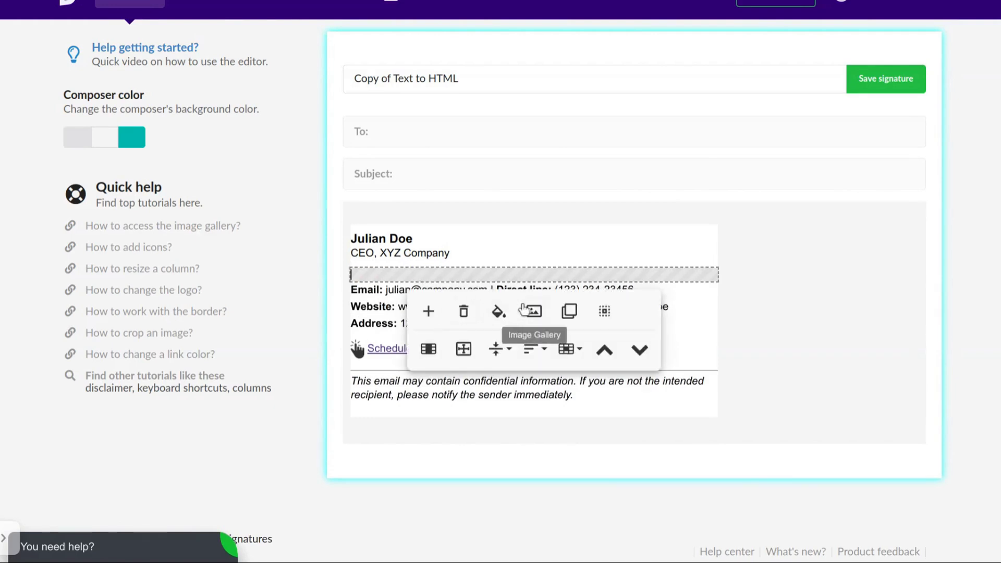
click(534, 311)
click(491, 208)
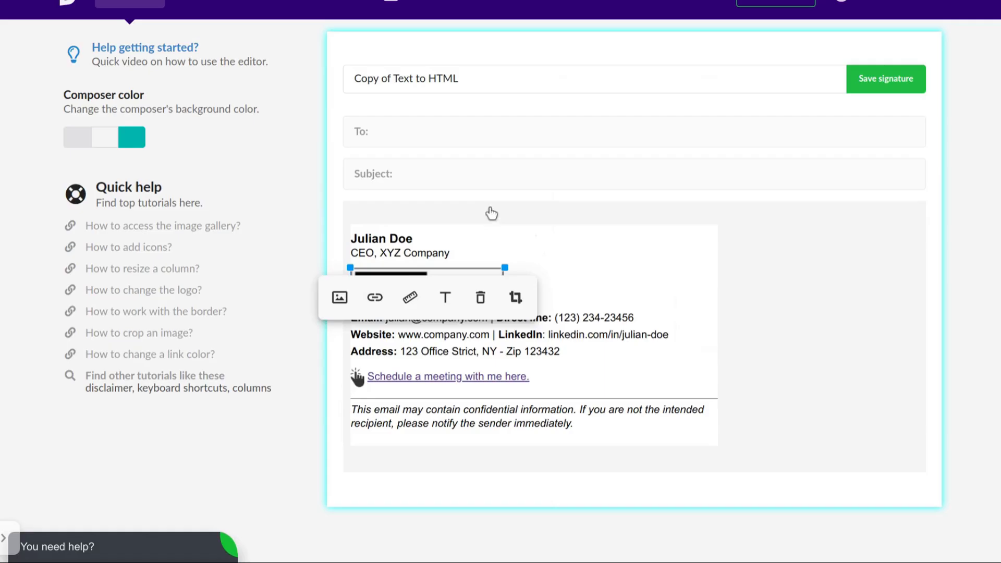
Add a spacer row below the LIGHT STUDIO logo.
click(705, 297)
click(424, 340)
click(624, 286)
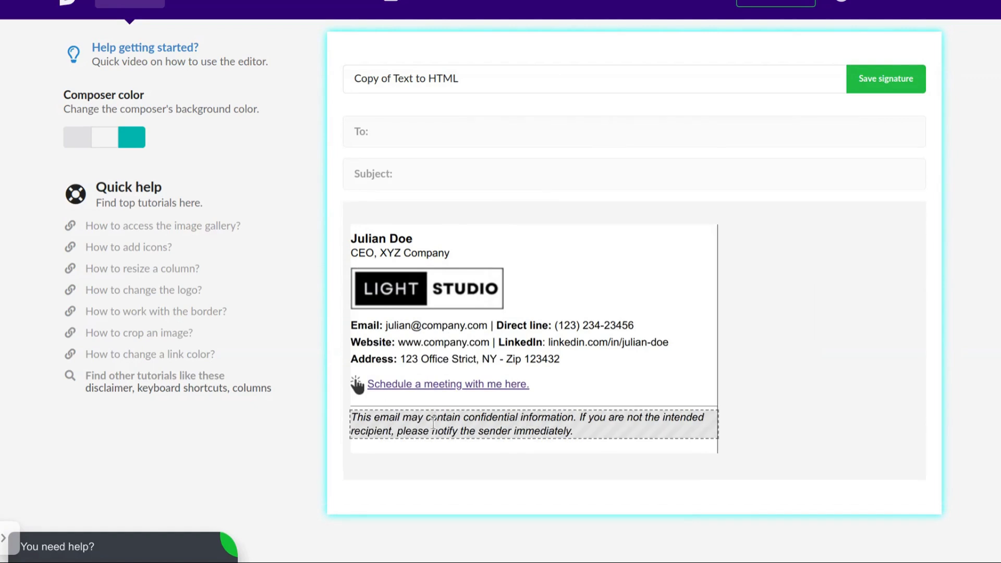
Retitle the signature 'Sign' plus the owner's name and save it.
click(548, 80)
key(ctrl+a)
text(Sign)
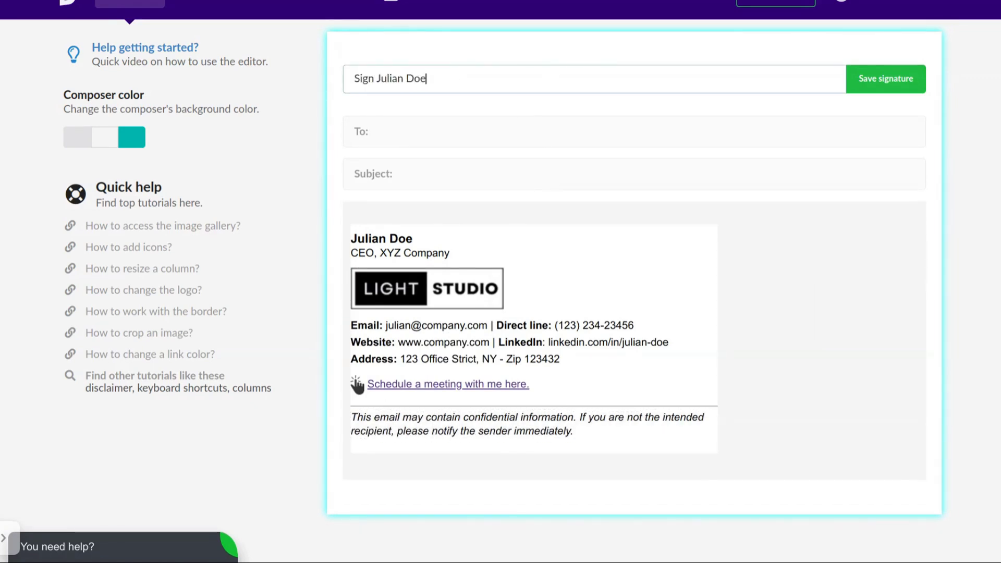
click(873, 83)
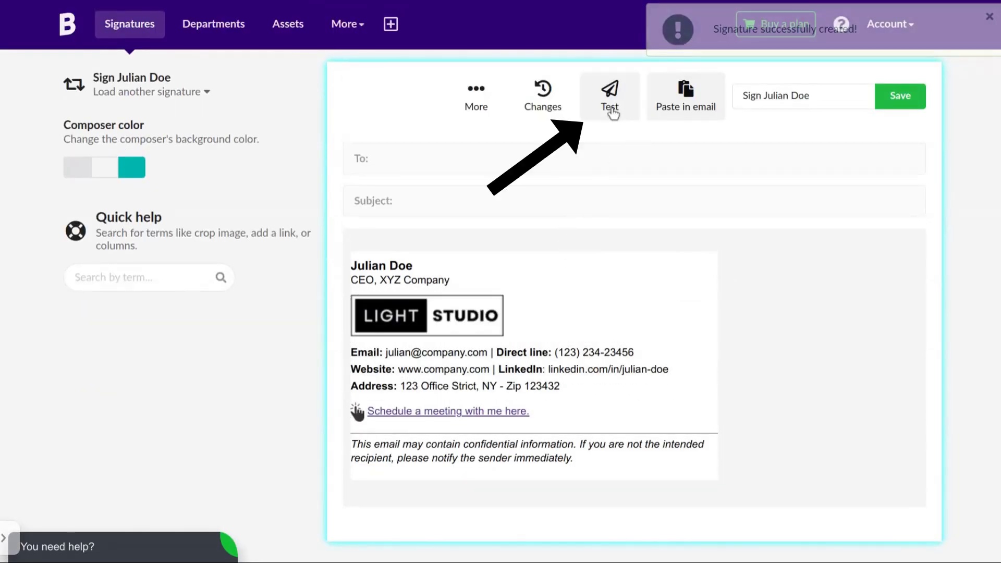
click(610, 105)
click(817, 411)
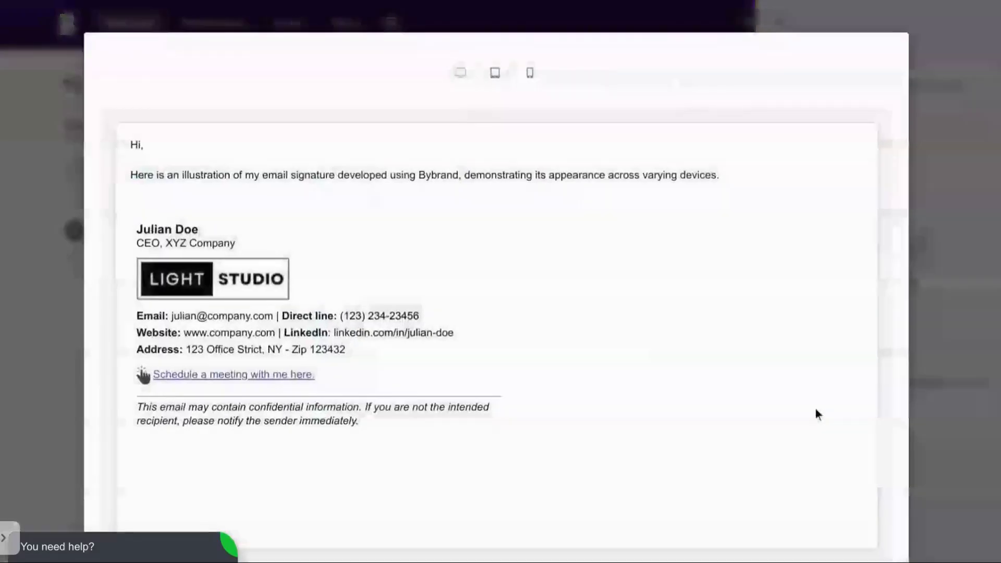
scroll(231, 339, down, 2)
scroll(230, 339, up, 2)
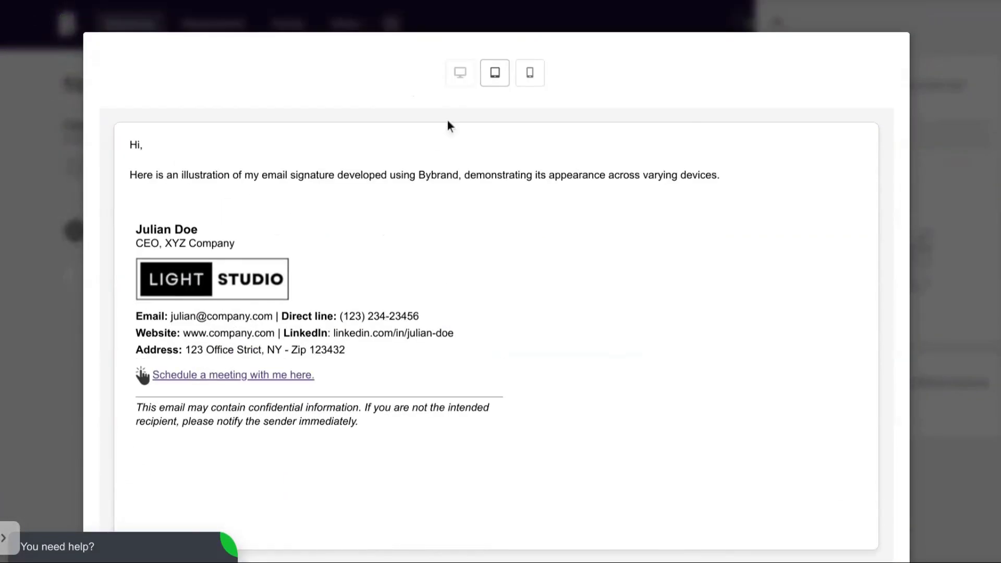
click(490, 82)
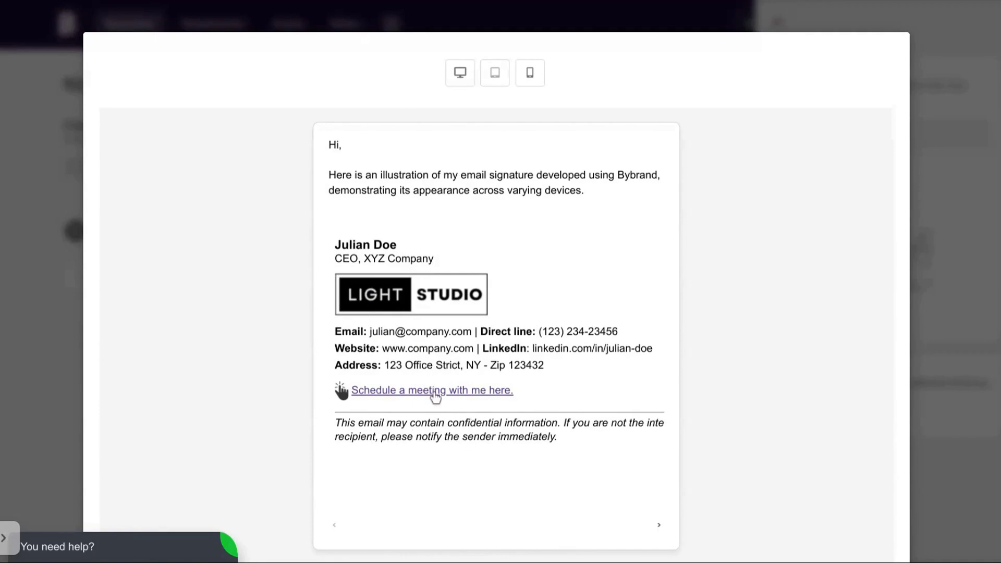
click(533, 74)
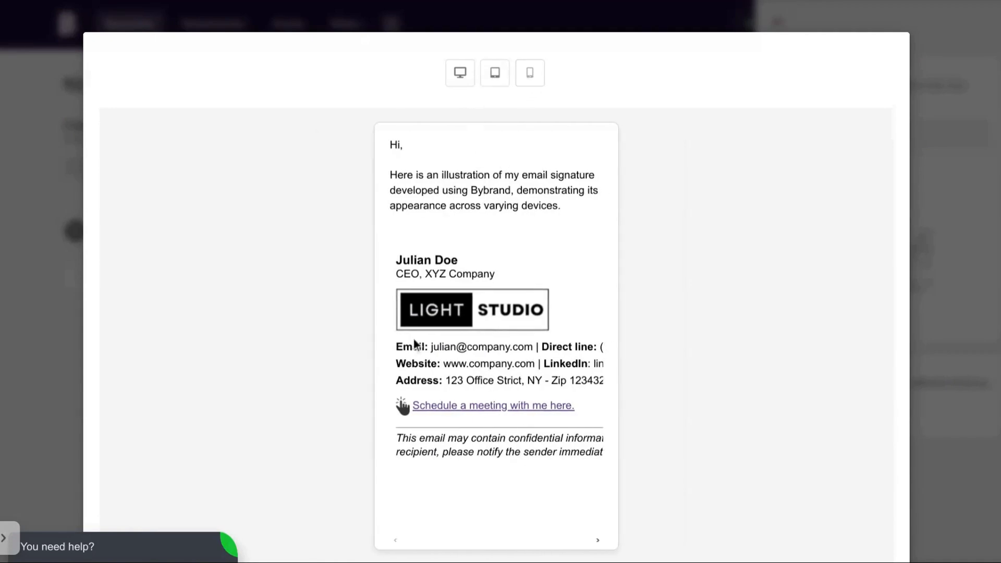
click(459, 73)
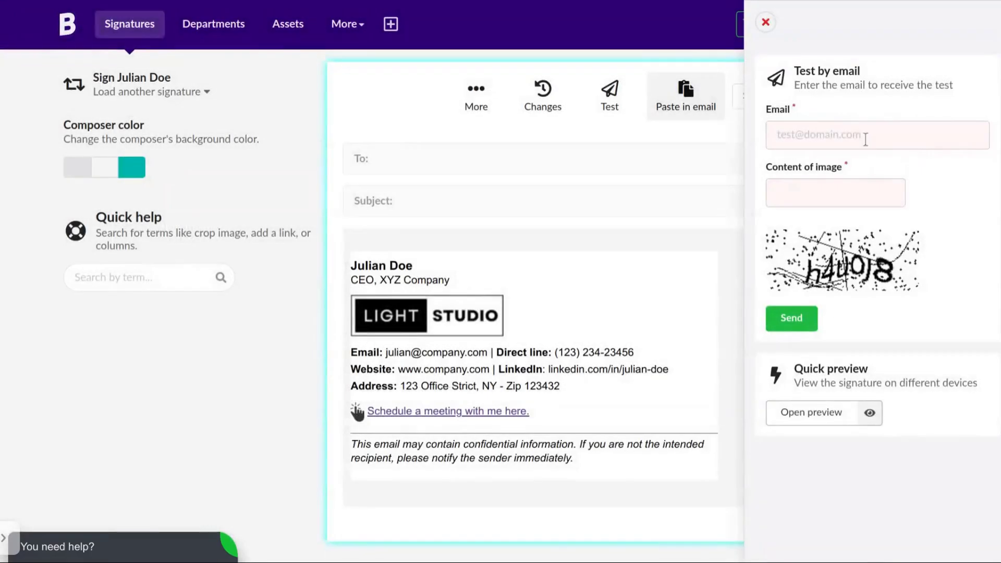
click(765, 22)
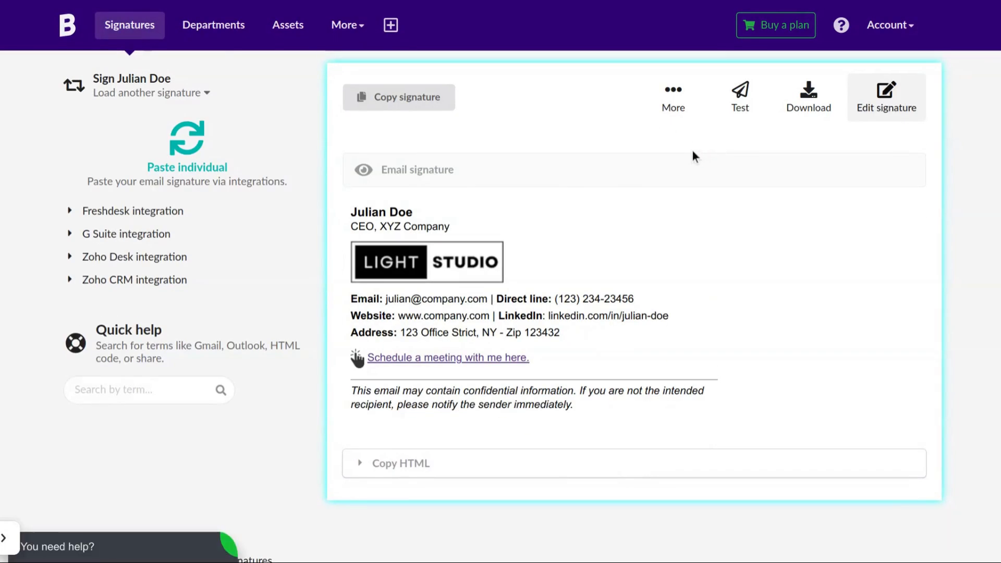
Copy the finished signature and look over the HTML download options.
click(391, 99)
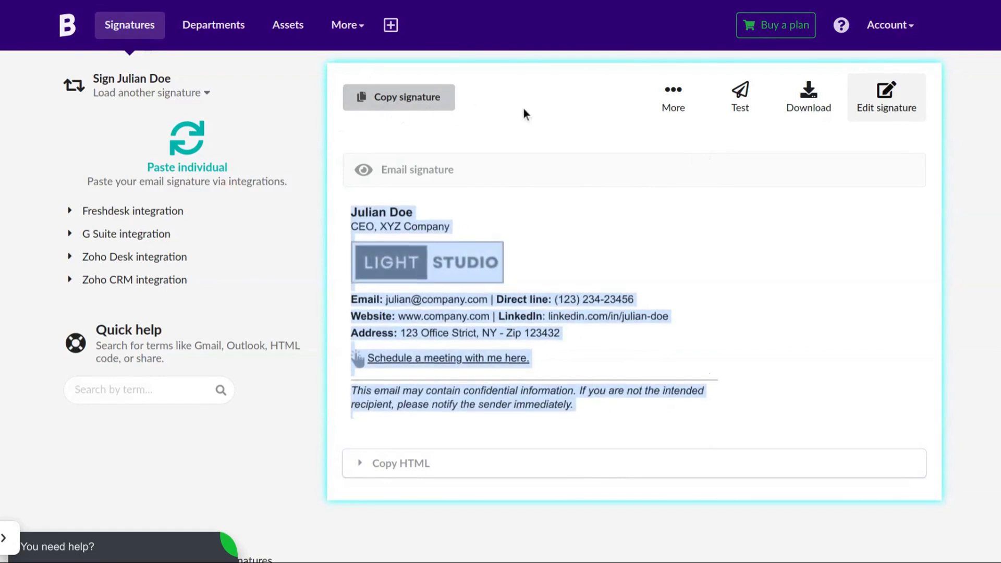
click(806, 115)
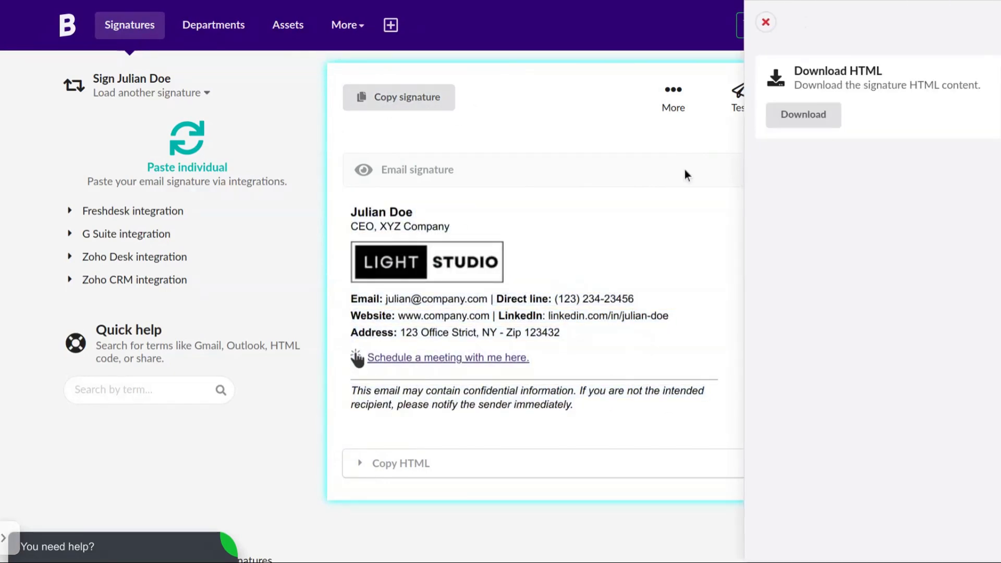
click(684, 169)
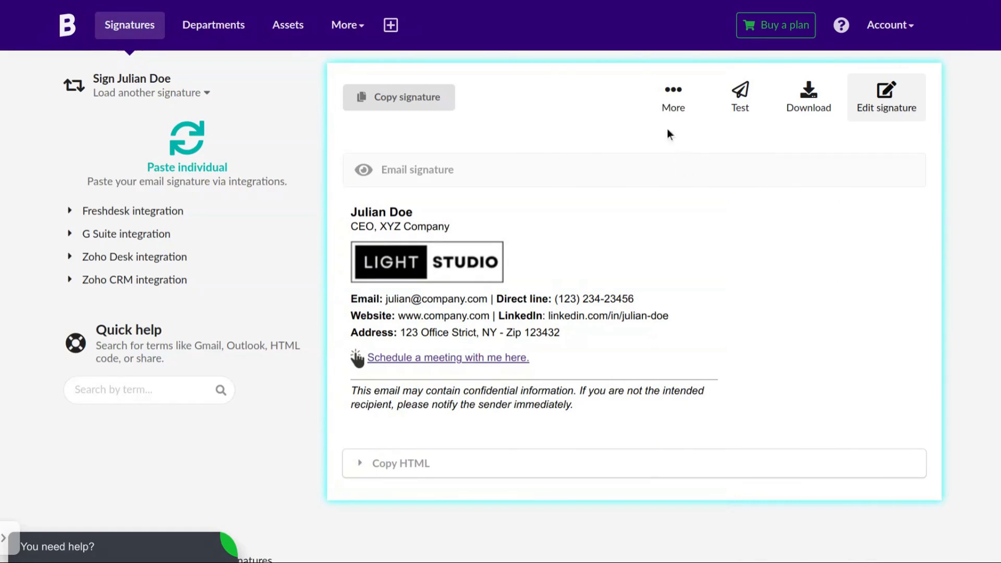